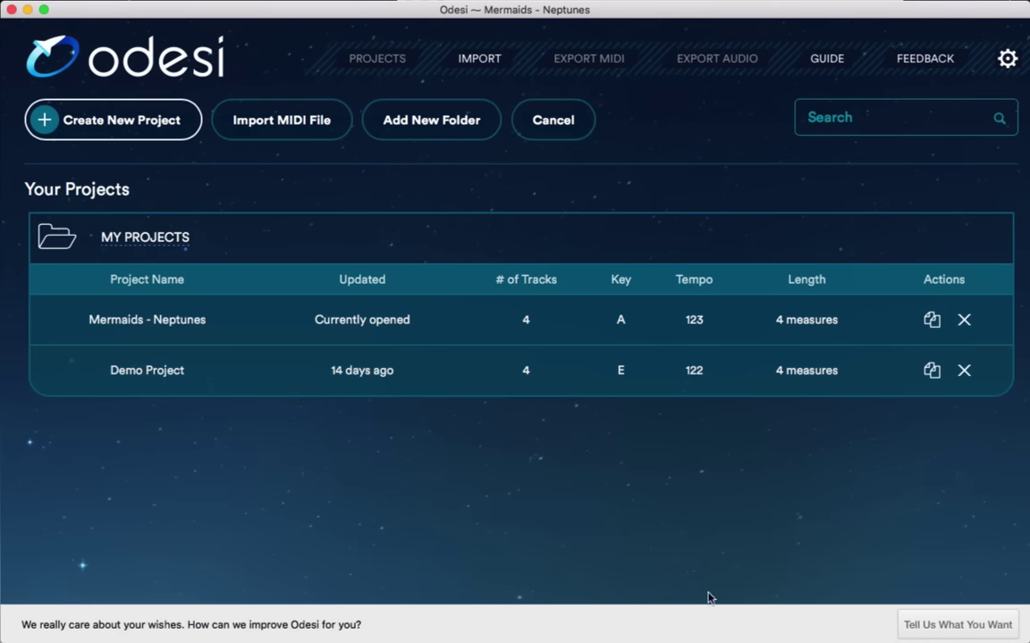
Pick the Mermaids - Neptunes project from the Your Projects list.
{"action": "mouse_move", "coordinate": [154, 390]}
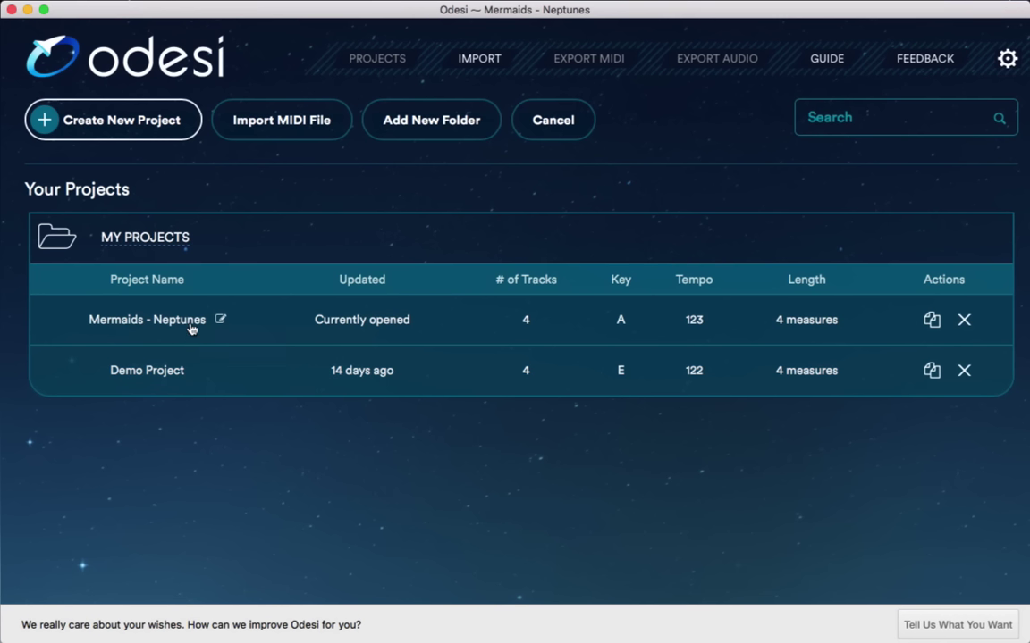
Open Mermaids - Neptunes and scroll down through its piano roll.
{"action": "left_click", "coordinate": [191, 327]}
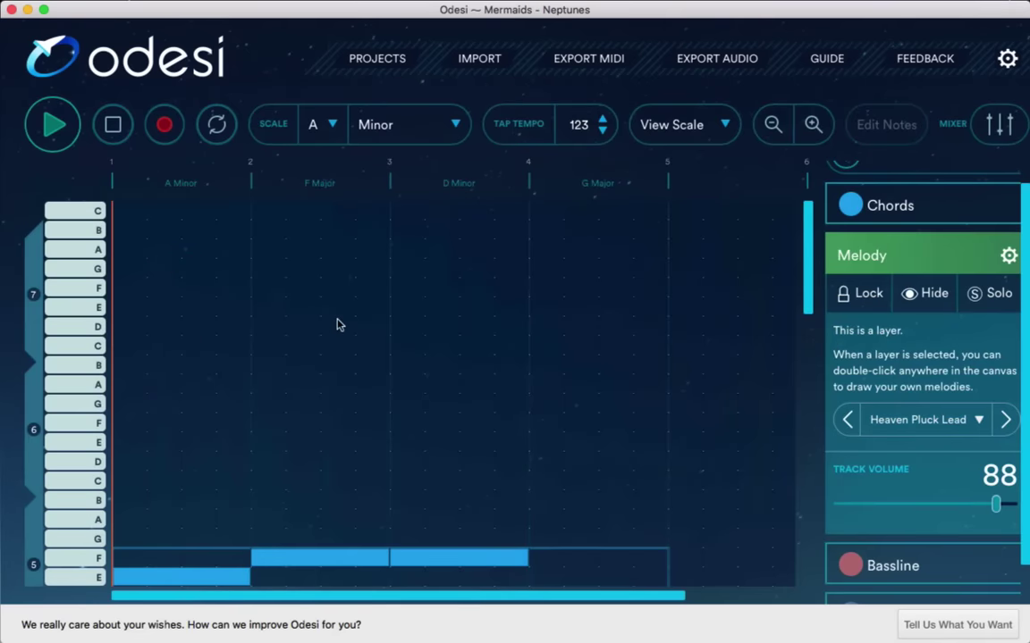
{"action": "scroll", "coordinate": [394, 286], "scroll_direction": "down", "scroll_amount": 2}
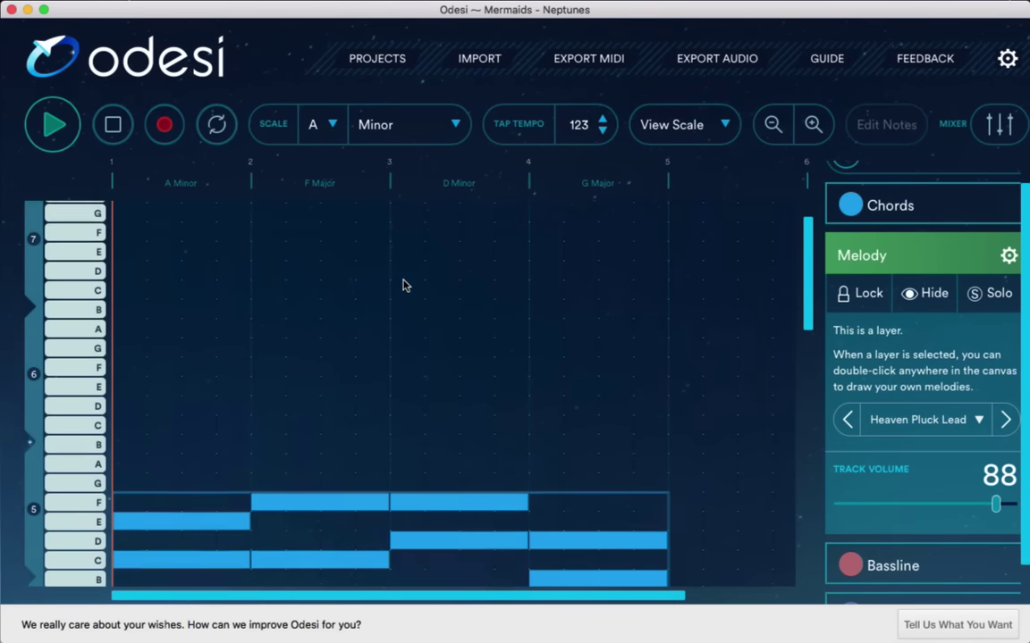
{"action": "scroll", "coordinate": [404, 285], "scroll_direction": "down", "scroll_amount": 6}
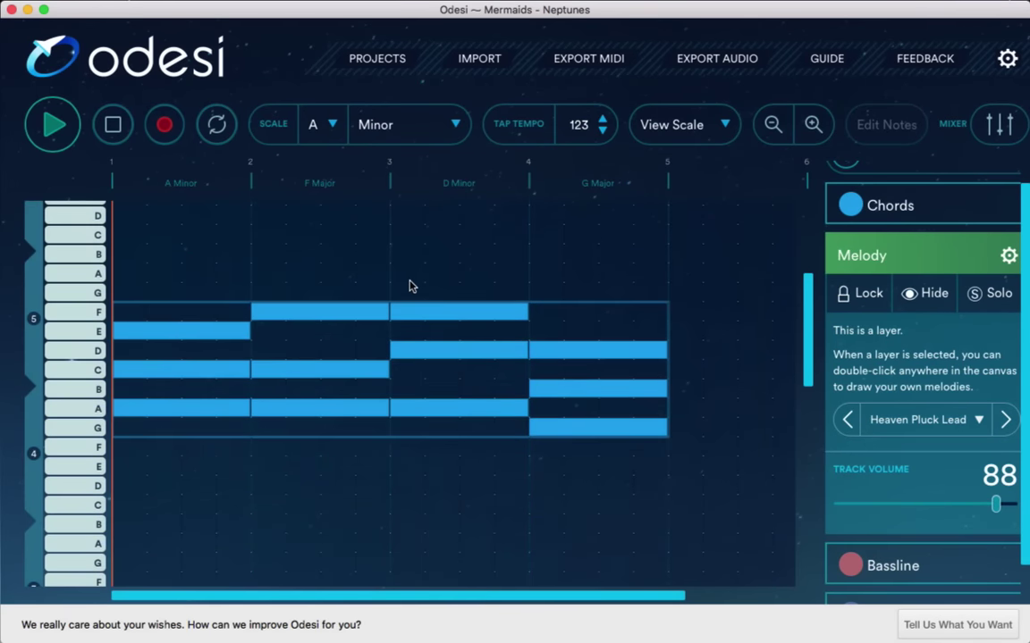
{"action": "scroll", "coordinate": [410, 283], "scroll_direction": "down", "scroll_amount": 1}
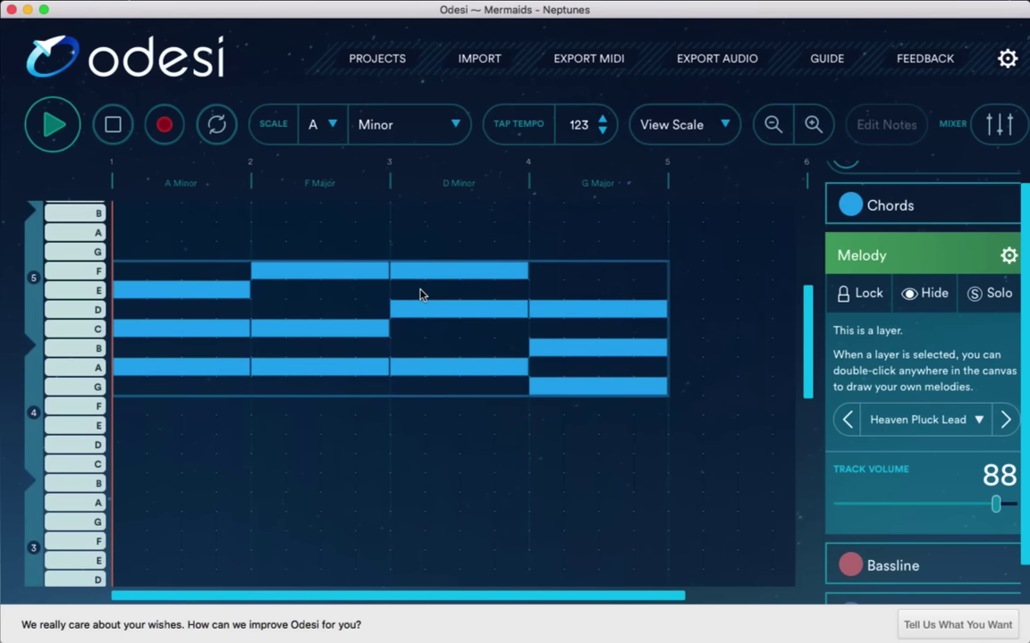
{"action": "scroll", "coordinate": [398, 294], "scroll_direction": "down", "scroll_amount": 3}
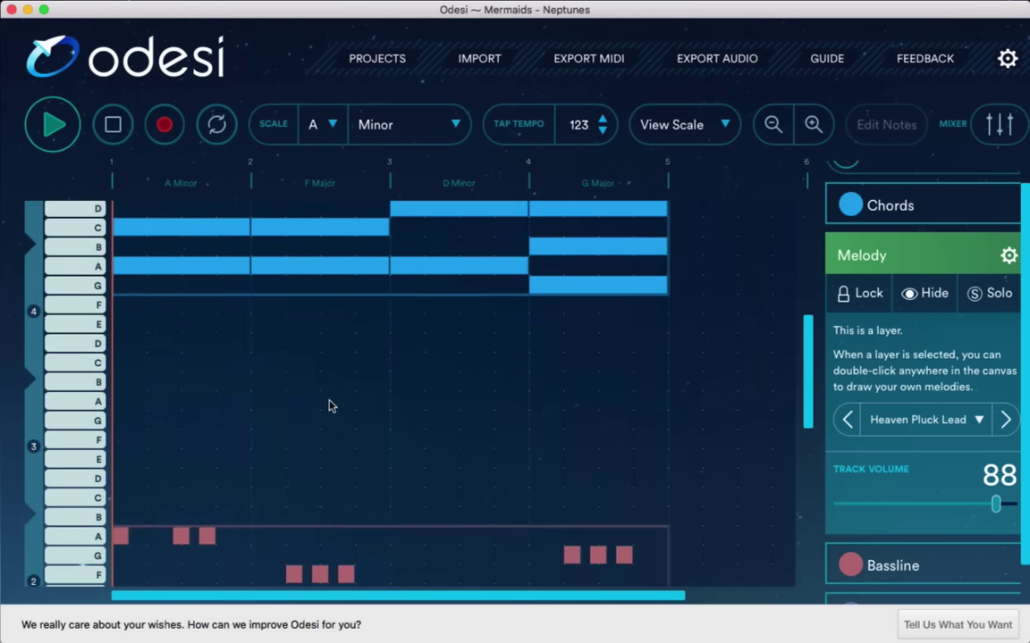
{"action": "scroll", "coordinate": [259, 304], "scroll_direction": "down", "scroll_amount": 3}
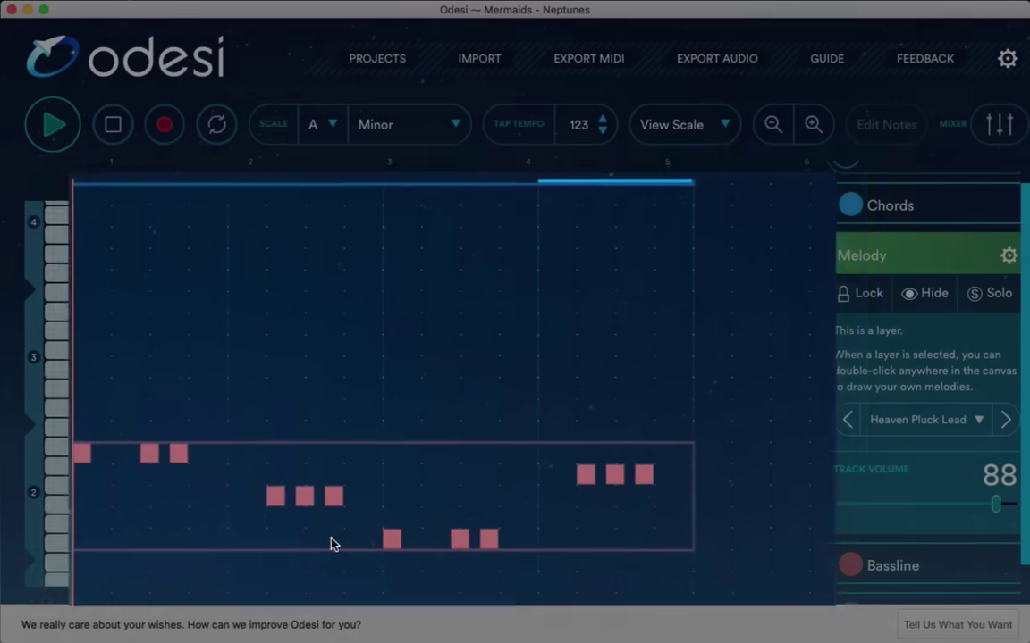
{"action": "scroll", "coordinate": [344, 528], "scroll_direction": "down", "scroll_amount": 5}
{"action": "scroll", "coordinate": [344, 528], "scroll_direction": "down", "scroll_amount": 3}
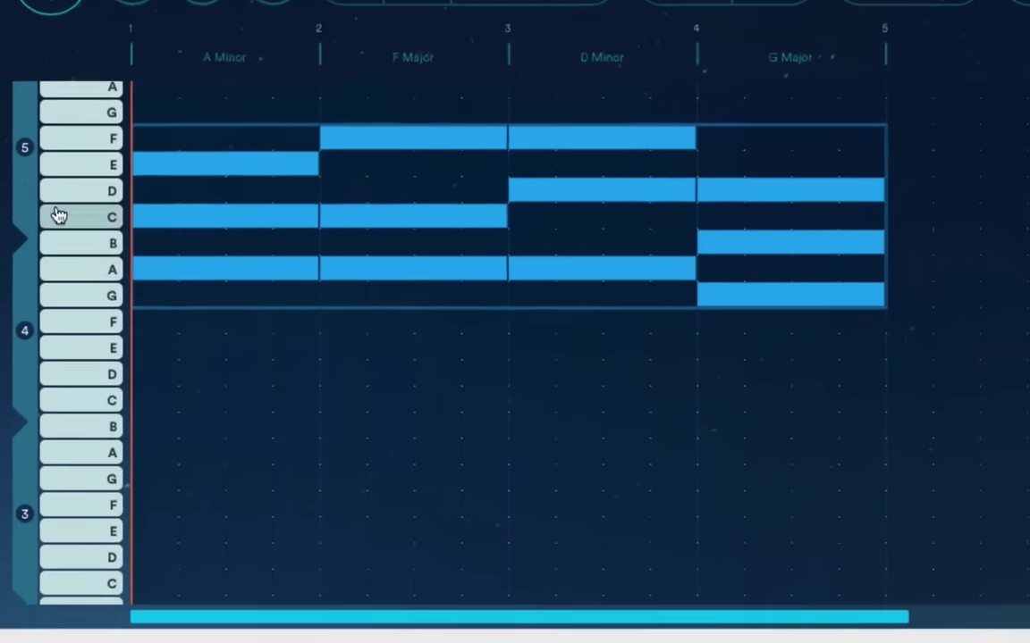
Preview the F key in the chord range, then the low C and B keys.
{"action": "left_click", "coordinate": [69, 95]}
{"action": "scroll", "coordinate": [69, 99], "scroll_direction": "up", "scroll_amount": 5}
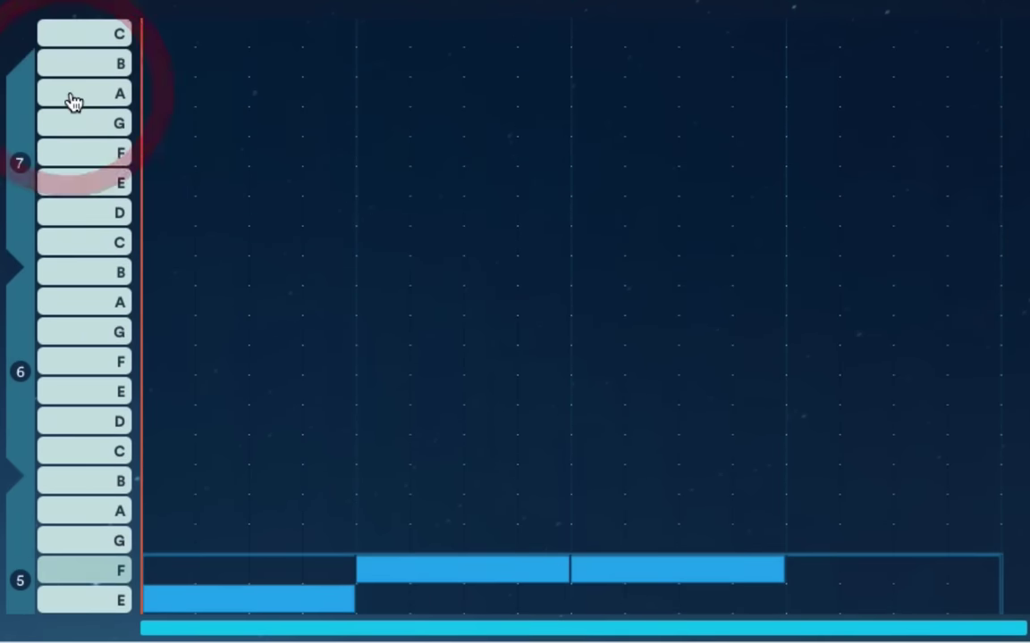
{"action": "scroll", "coordinate": [84, 273], "scroll_direction": "down", "scroll_amount": 5}
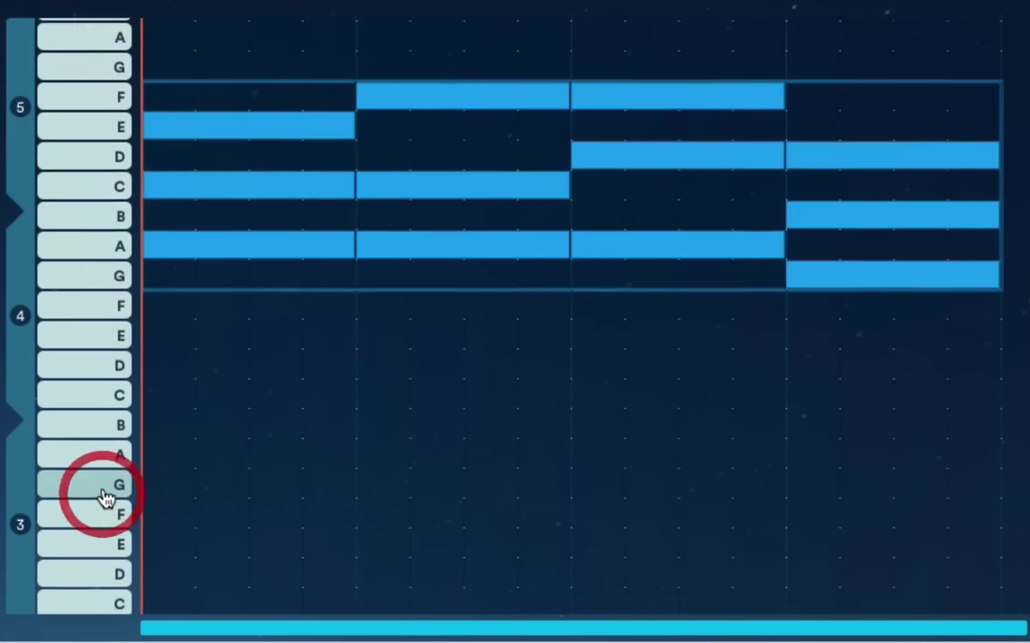
{"action": "scroll", "coordinate": [104, 495], "scroll_direction": "down", "scroll_amount": 10}
{"action": "left_click", "coordinate": [93, 446]}
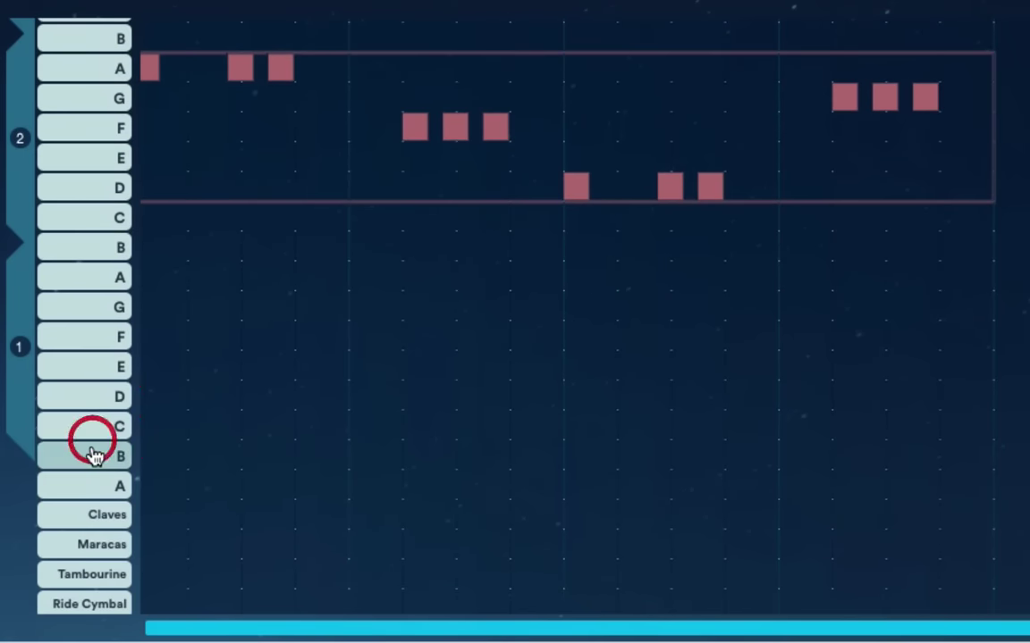
{"action": "left_click", "coordinate": [96, 438]}
Audition the drum sounds: Claves, Crash Cymbal, and Tom 4 down to Kick.
{"action": "scroll", "coordinate": [99, 450], "scroll_direction": "down", "scroll_amount": 5}
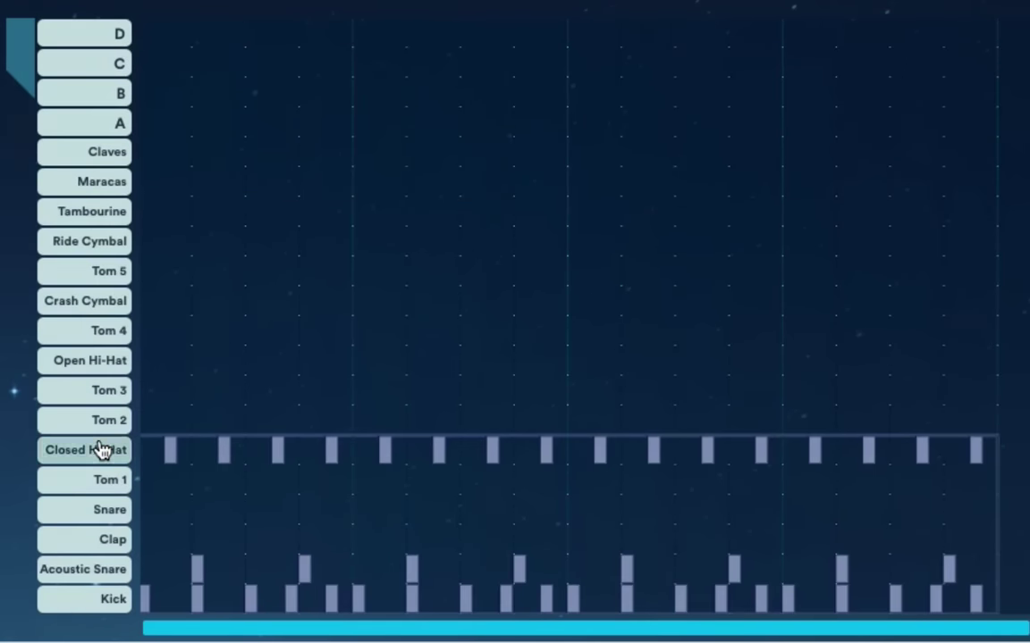
{"action": "left_click", "coordinate": [77, 166]}
{"action": "left_click", "coordinate": [74, 318]}
{"action": "left_click_drag", "start_coordinate": [74, 327], "coordinate": [75, 594]}
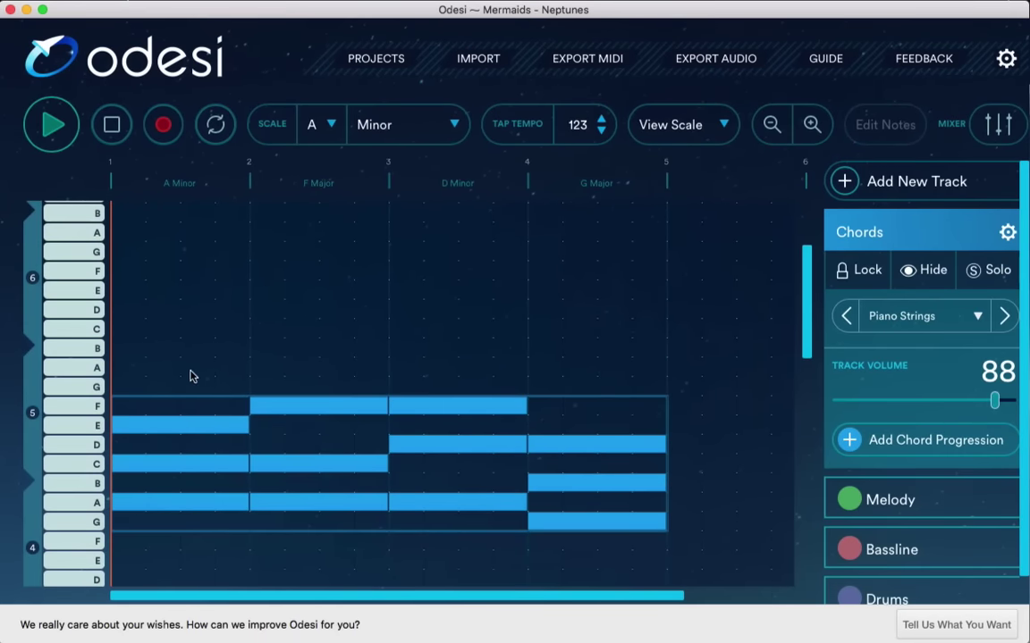
{"action": "left_click", "coordinate": [53, 125]}
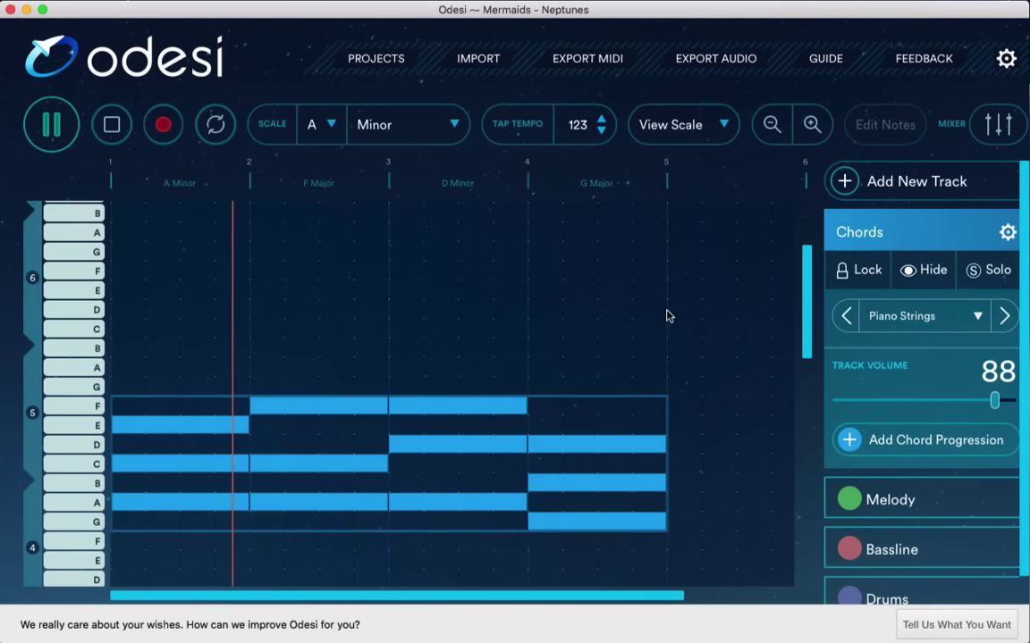
{"action": "scroll", "coordinate": [750, 320], "scroll_direction": "down", "scroll_amount": 3}
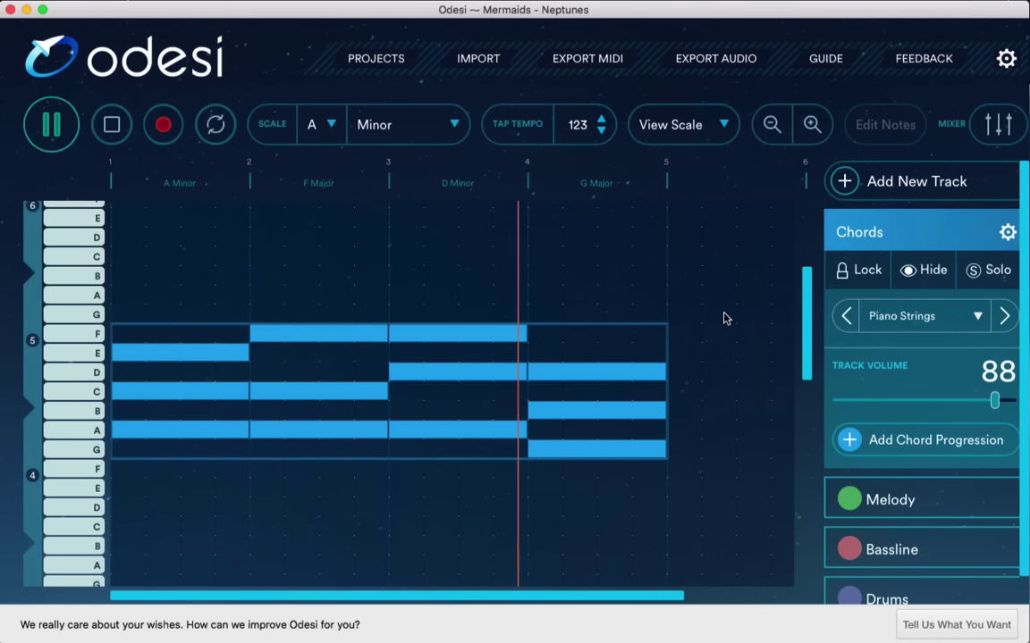
{"action": "scroll", "coordinate": [725, 319], "scroll_direction": "down", "scroll_amount": 8}
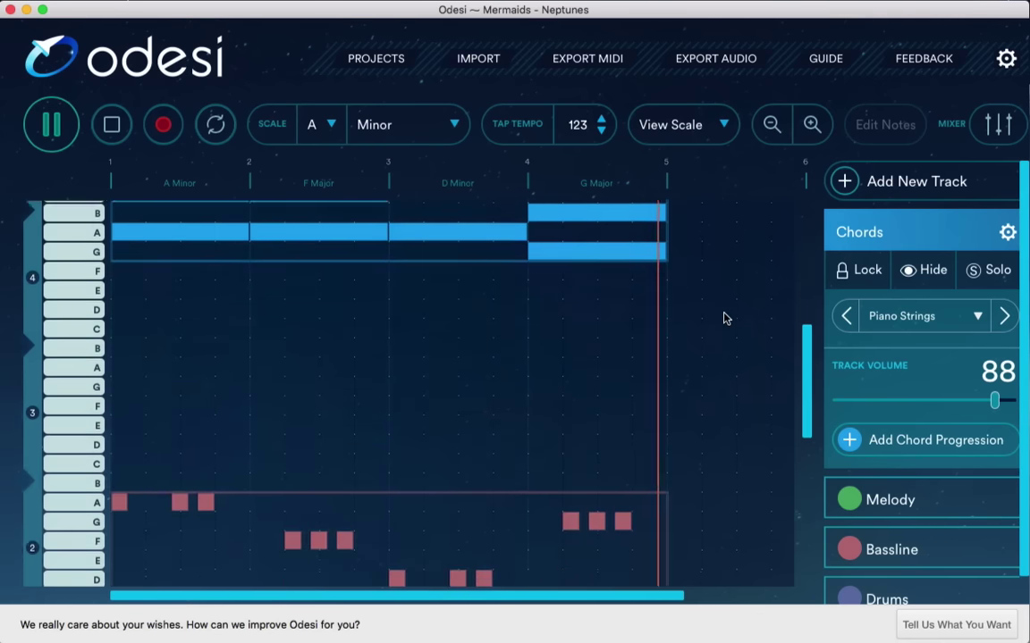
{"action": "scroll", "coordinate": [725, 319], "scroll_direction": "down", "scroll_amount": 8}
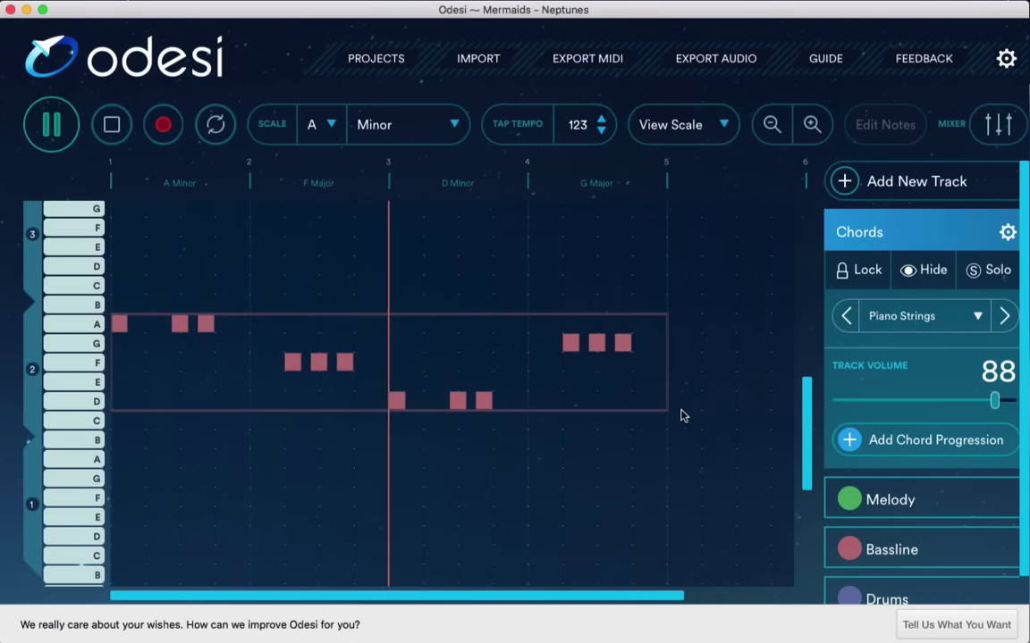
{"action": "scroll", "coordinate": [636, 410], "scroll_direction": "down", "scroll_amount": 10}
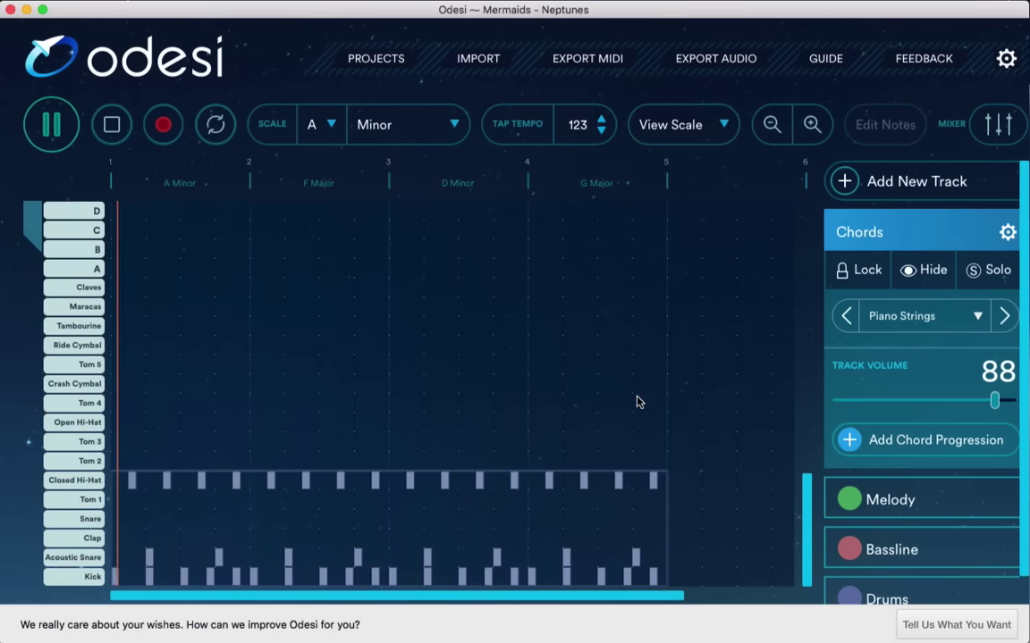
{"action": "key", "text": "space"}
{"action": "scroll", "coordinate": [517, 399], "scroll_direction": "up", "scroll_amount": 10}
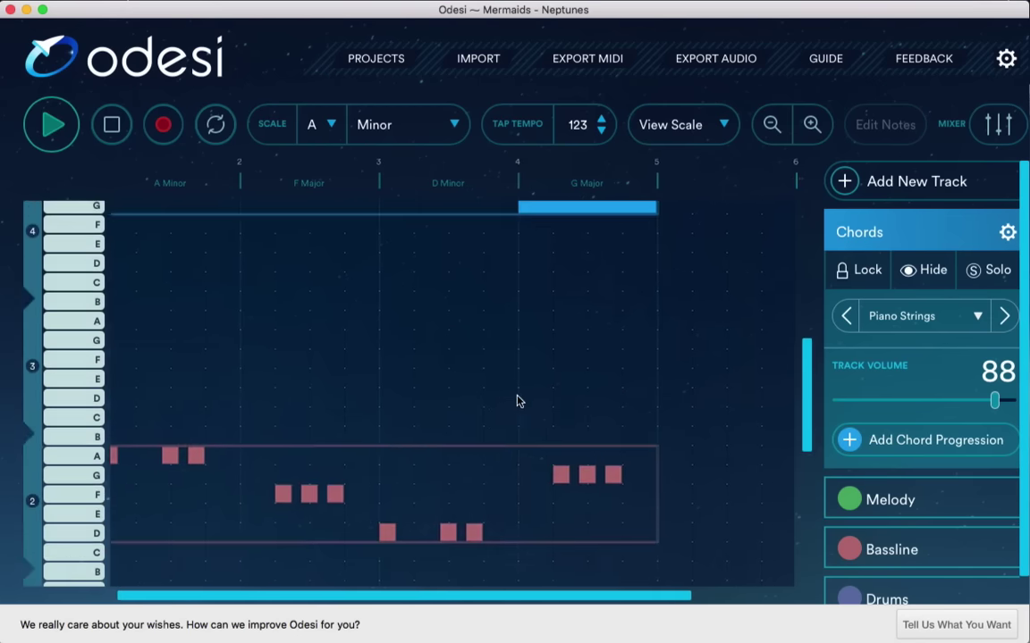
{"action": "scroll", "coordinate": [522, 418], "scroll_direction": "up", "scroll_amount": 5}
{"action": "scroll", "coordinate": [521, 419], "scroll_direction": "up", "scroll_amount": 1}
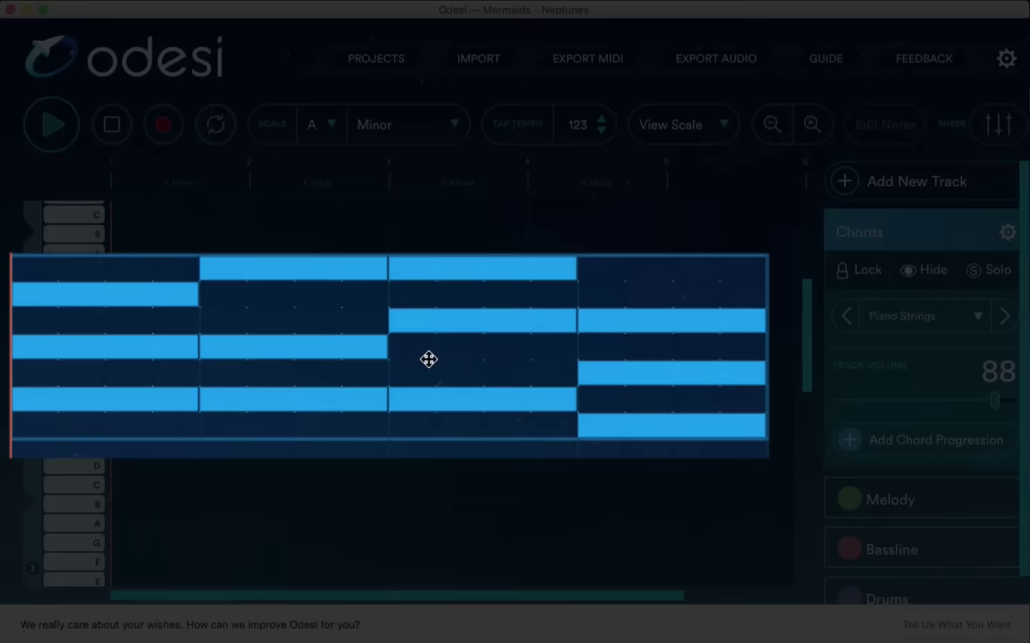
{"action": "scroll", "coordinate": [418, 357], "scroll_direction": "down", "scroll_amount": 5}
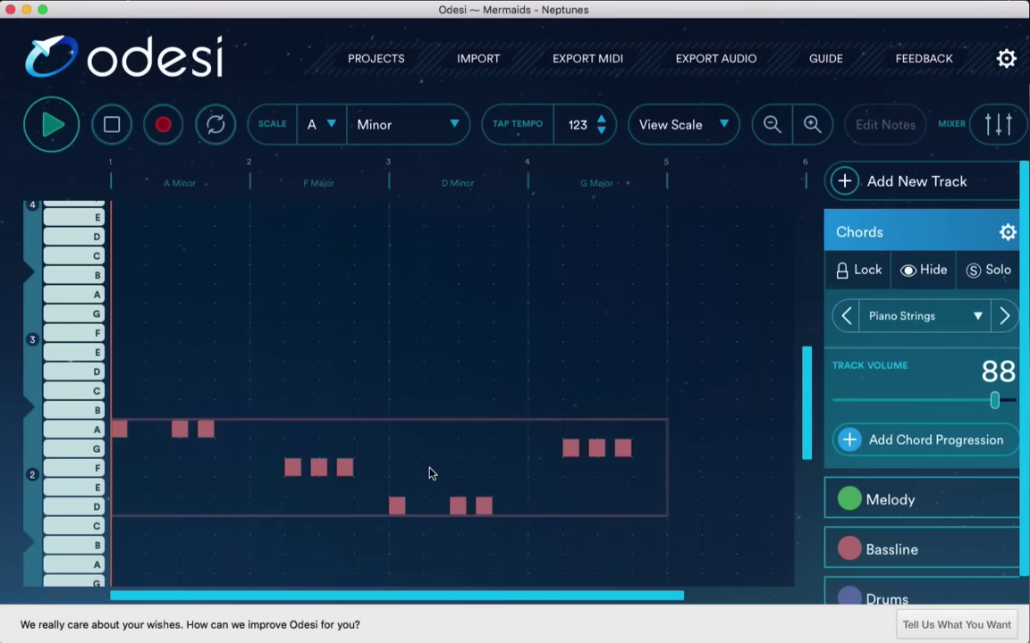
{"action": "scroll", "coordinate": [431, 472], "scroll_direction": "down", "scroll_amount": 5}
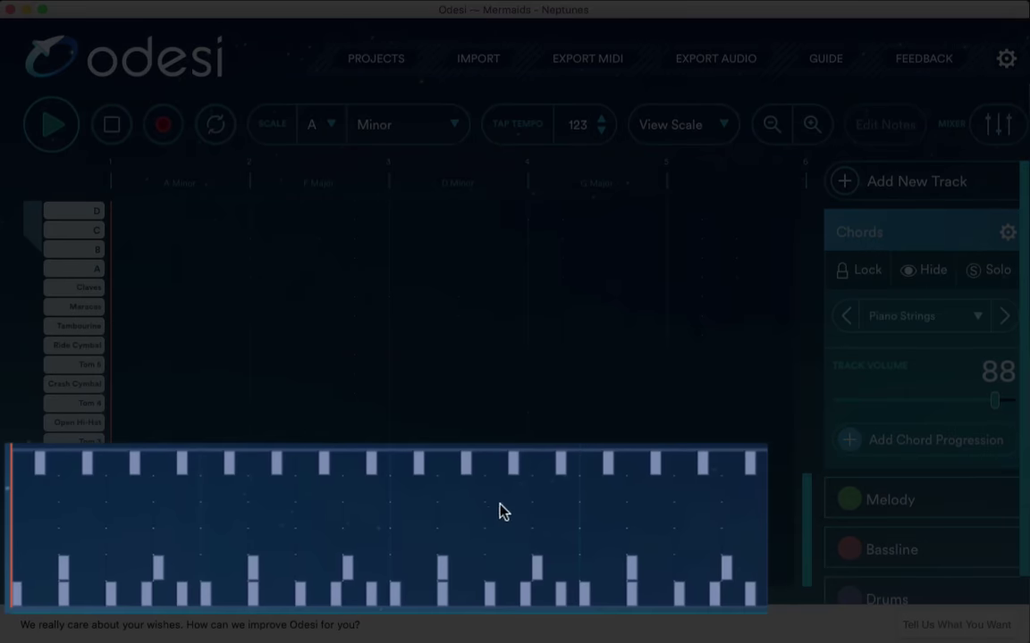
{"action": "scroll", "coordinate": [503, 511], "scroll_direction": "up", "scroll_amount": 10}
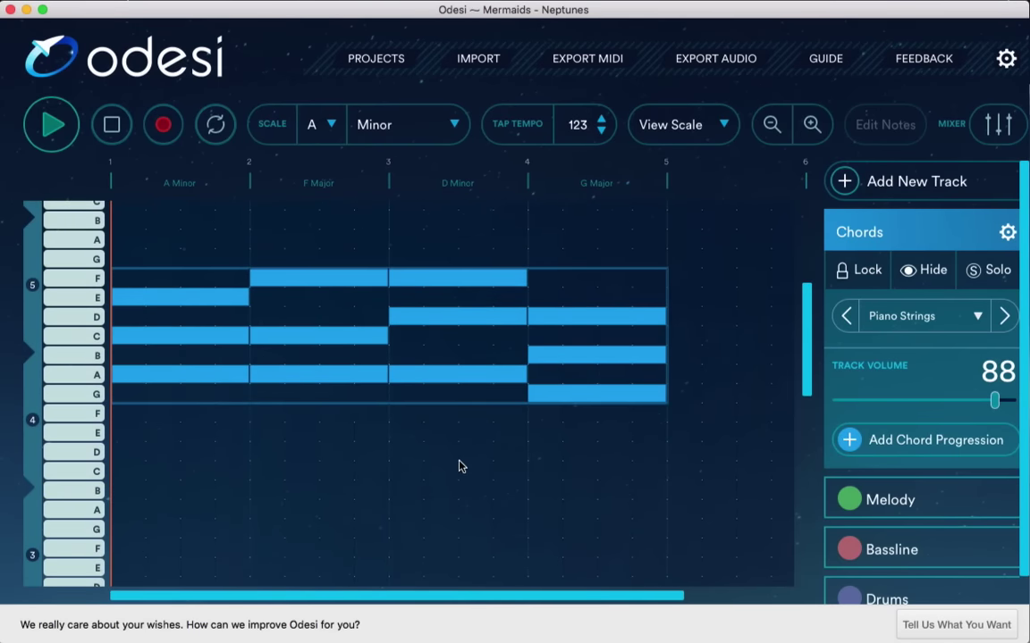
{"action": "scroll", "coordinate": [457, 420], "scroll_direction": "down", "scroll_amount": 1}
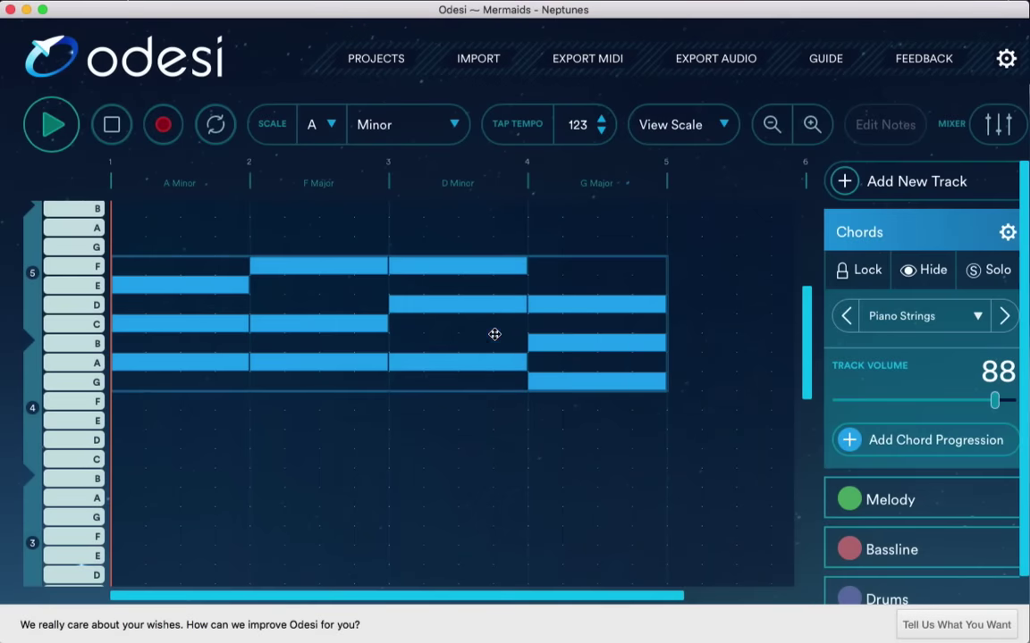
Switch the Chords track's progression to i - v - III - IV.
{"action": "left_click", "coordinate": [494, 337]}
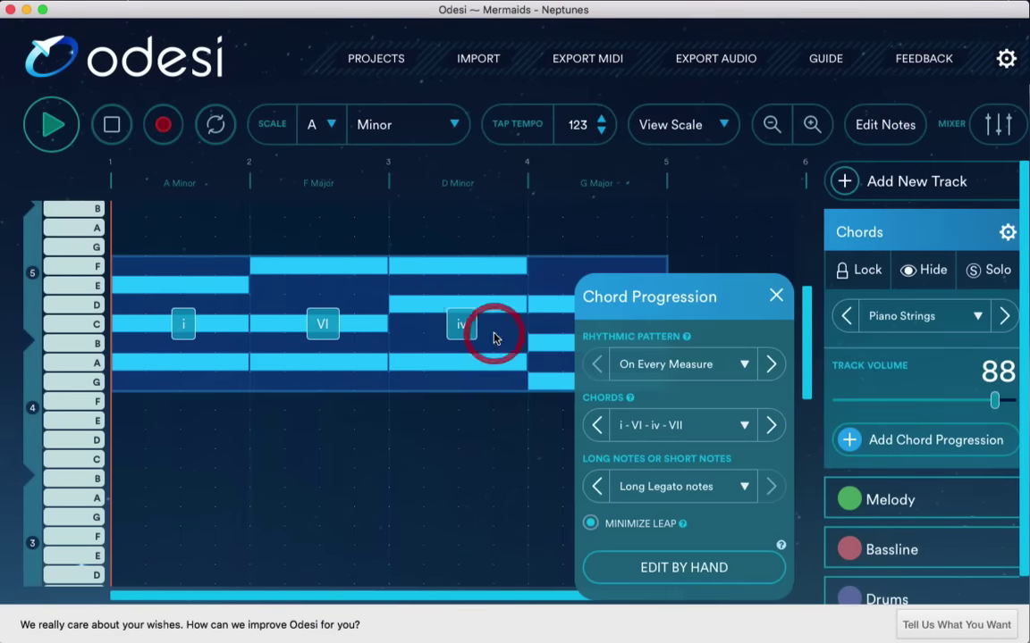
{"action": "left_click", "coordinate": [746, 431]}
{"action": "scroll", "coordinate": [717, 170], "scroll_direction": "up", "scroll_amount": 5}
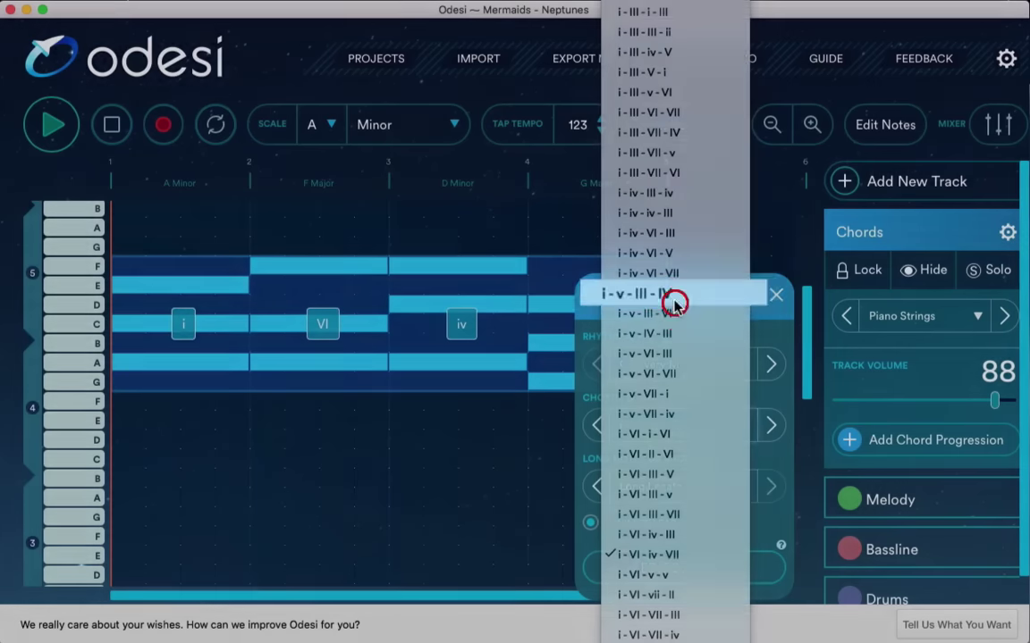
{"action": "left_click", "coordinate": [672, 296]}
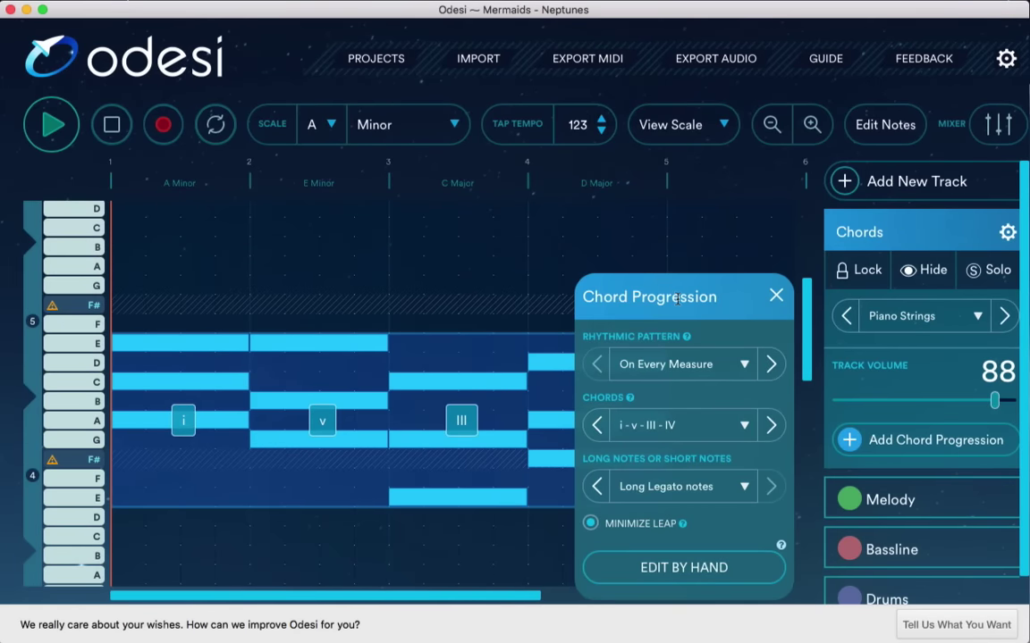
Play the chords and change the progression to i - III - III - ii, then stop.
{"action": "key", "text": "space"}
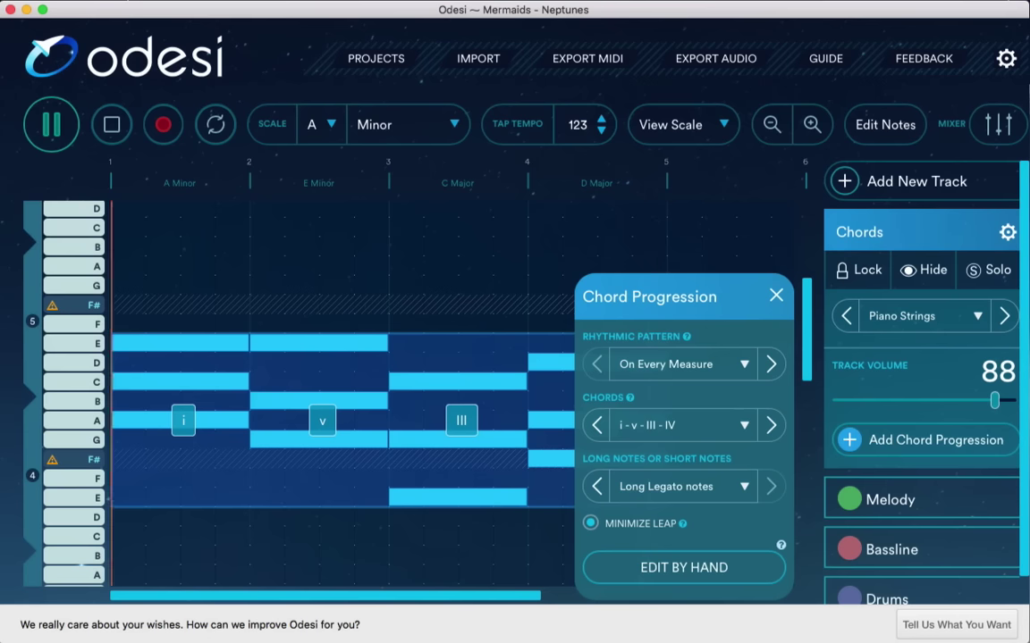
{"action": "left_click", "coordinate": [746, 421]}
{"action": "left_click", "coordinate": [720, 168]}
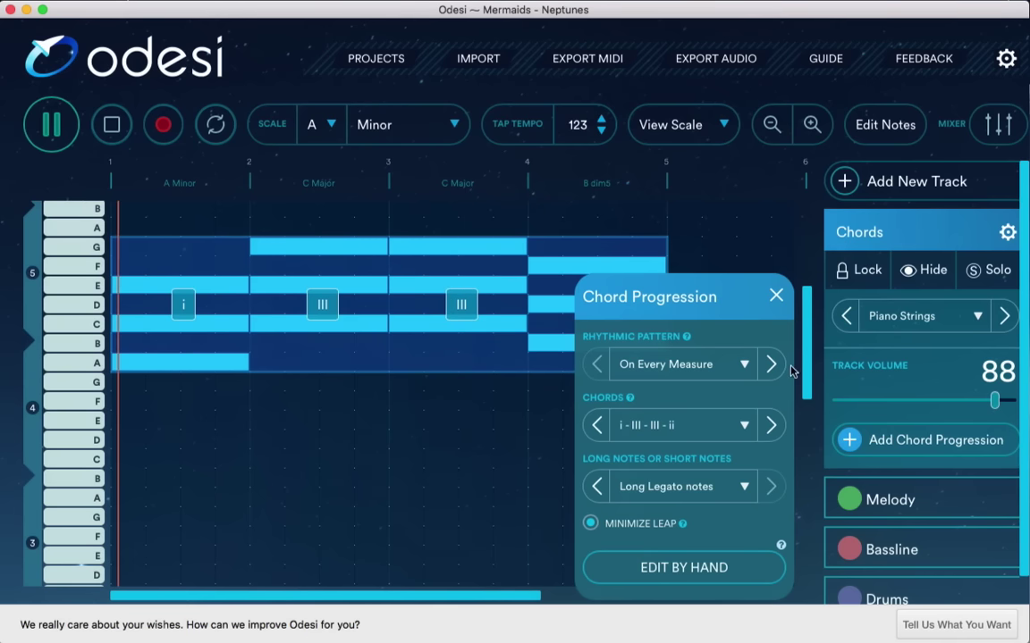
{"action": "key", "text": "space"}
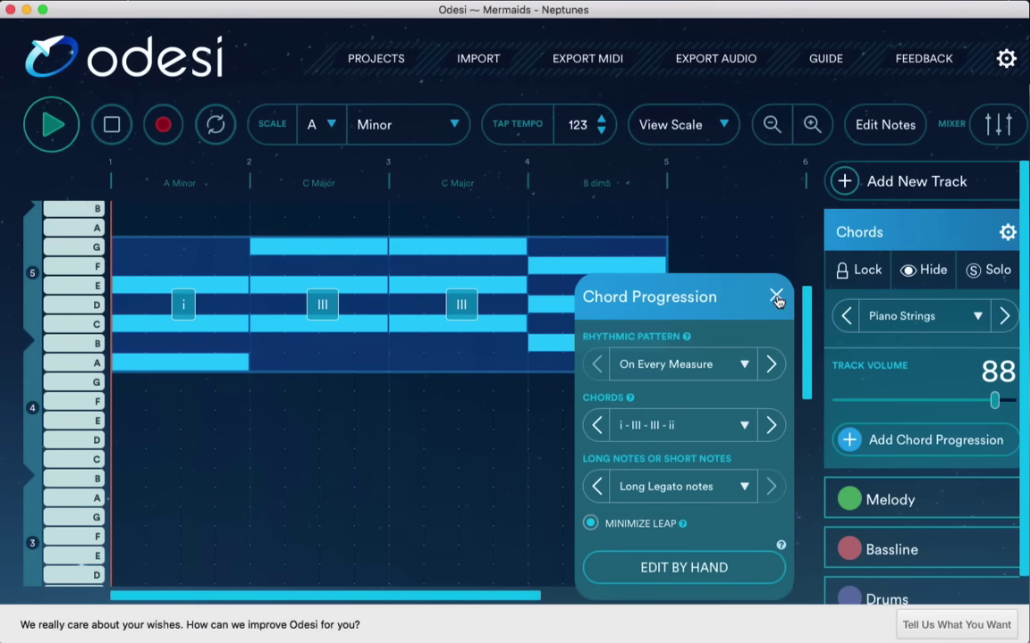
Close the Chord Progression panel and select the Bassline track with its Ollie Bass sound.
{"action": "left_click", "coordinate": [775, 297]}
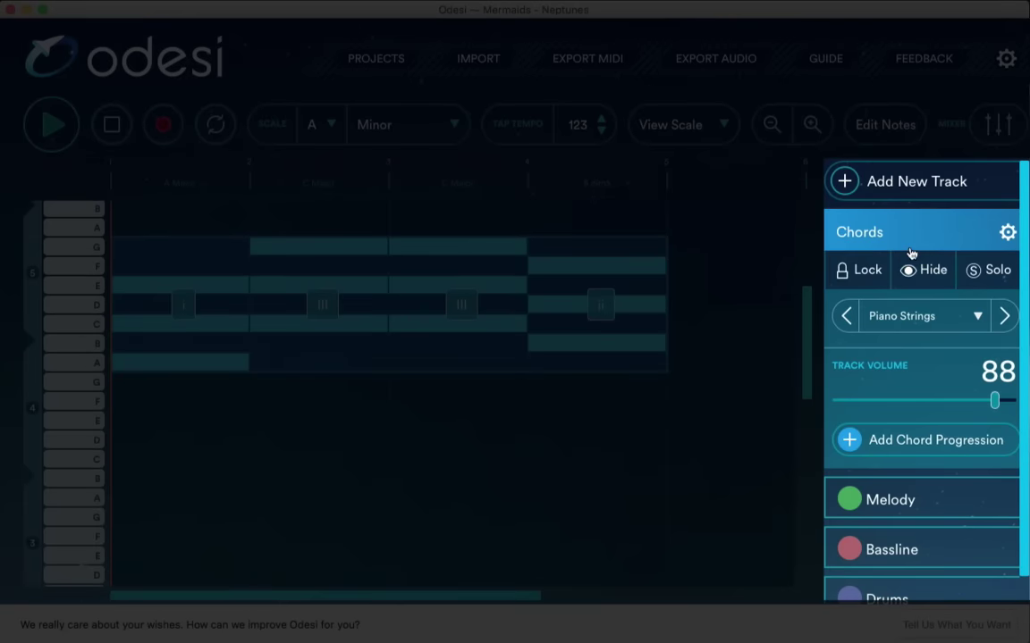
{"action": "scroll", "coordinate": [696, 308], "scroll_direction": "down", "scroll_amount": 5}
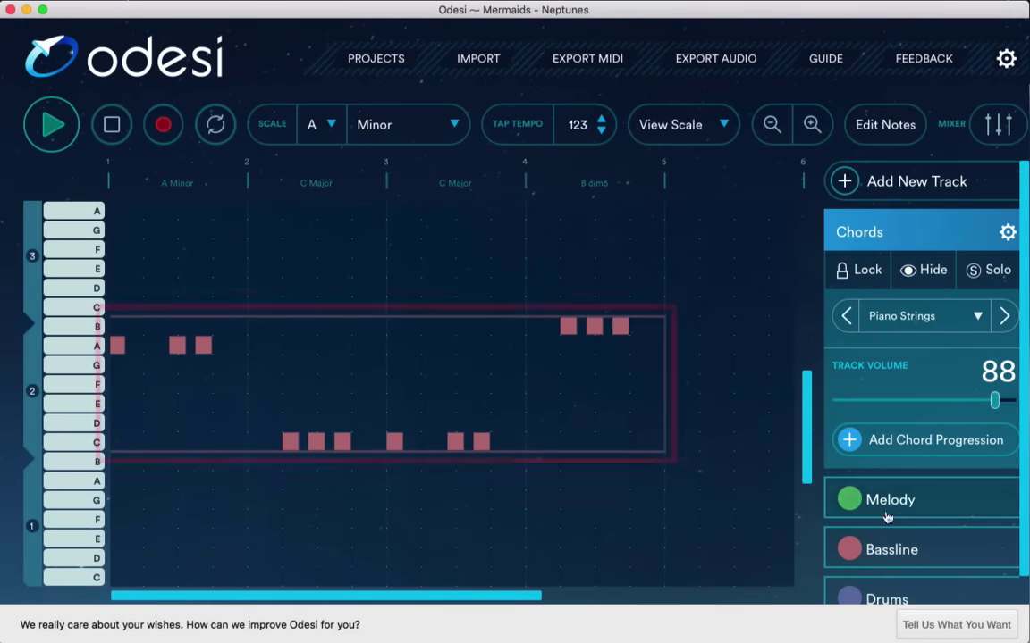
{"action": "left_click", "coordinate": [931, 552]}
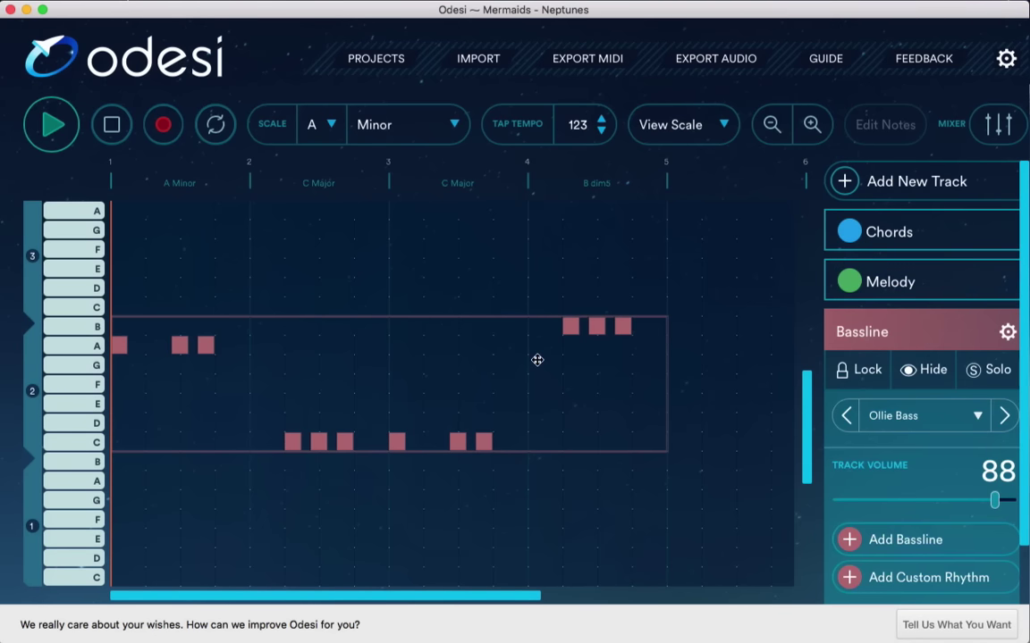
In the Bassline panel, try the Action preset, then settle on Almost On Beat.
{"action": "left_click", "coordinate": [576, 377]}
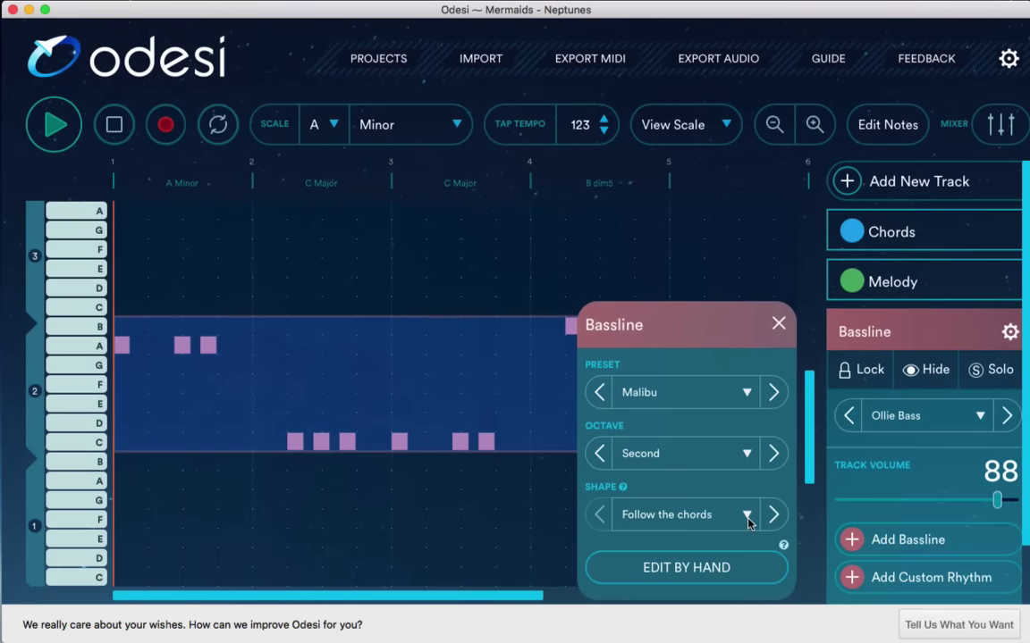
{"action": "left_click", "coordinate": [747, 392]}
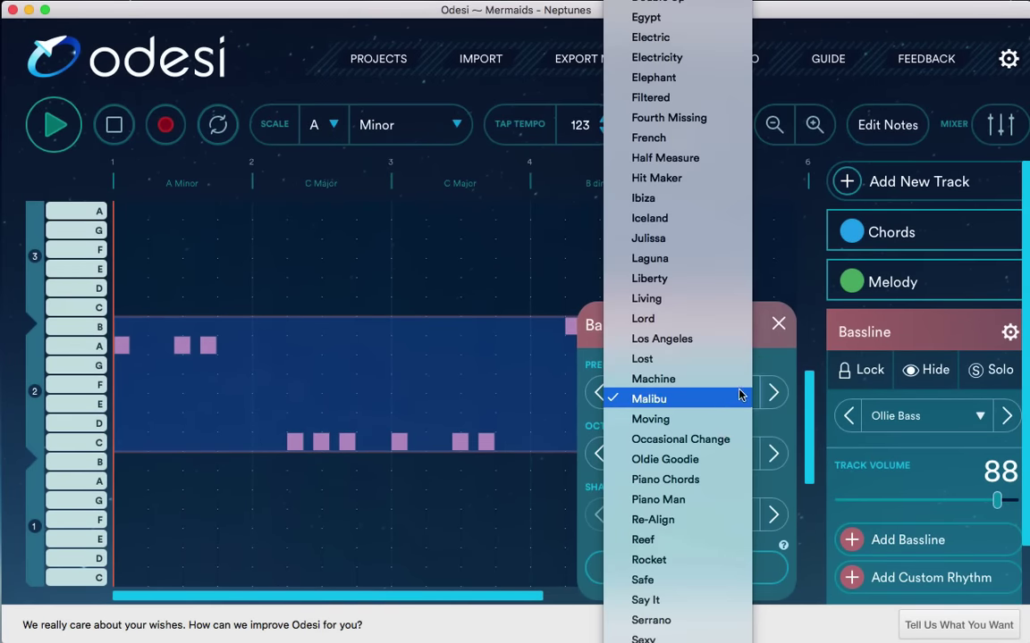
{"action": "left_click", "coordinate": [673, 150]}
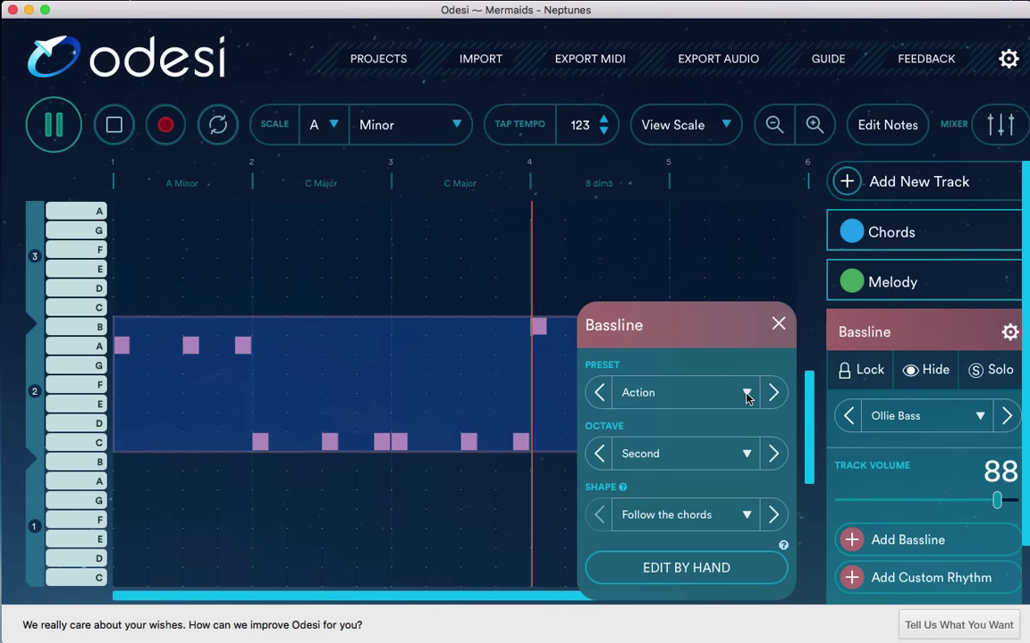
{"action": "left_click", "coordinate": [747, 396]}
{"action": "left_click", "coordinate": [701, 458]}
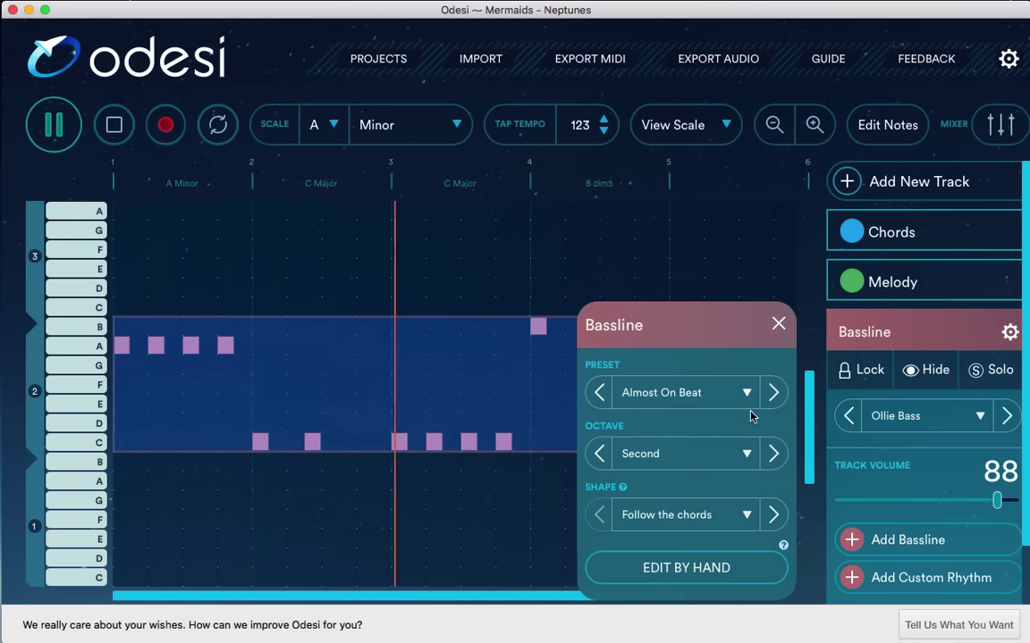
Try the bassline at the First and Fourth octaves, then return it to Second.
{"action": "left_click", "coordinate": [748, 456]}
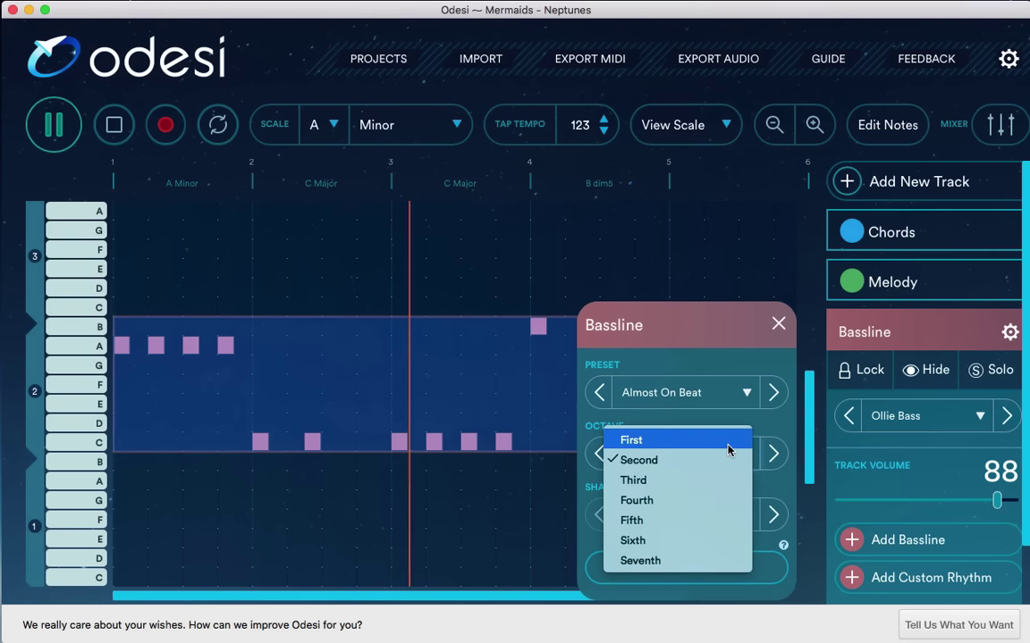
{"action": "left_click", "coordinate": [728, 451]}
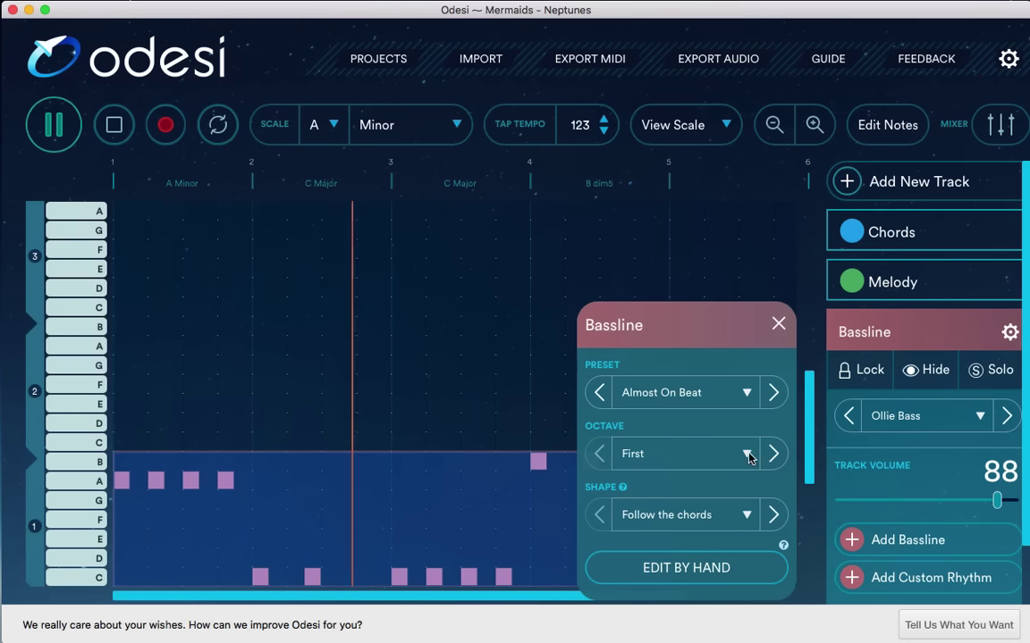
{"action": "left_click", "coordinate": [748, 455]}
{"action": "left_click", "coordinate": [712, 522]}
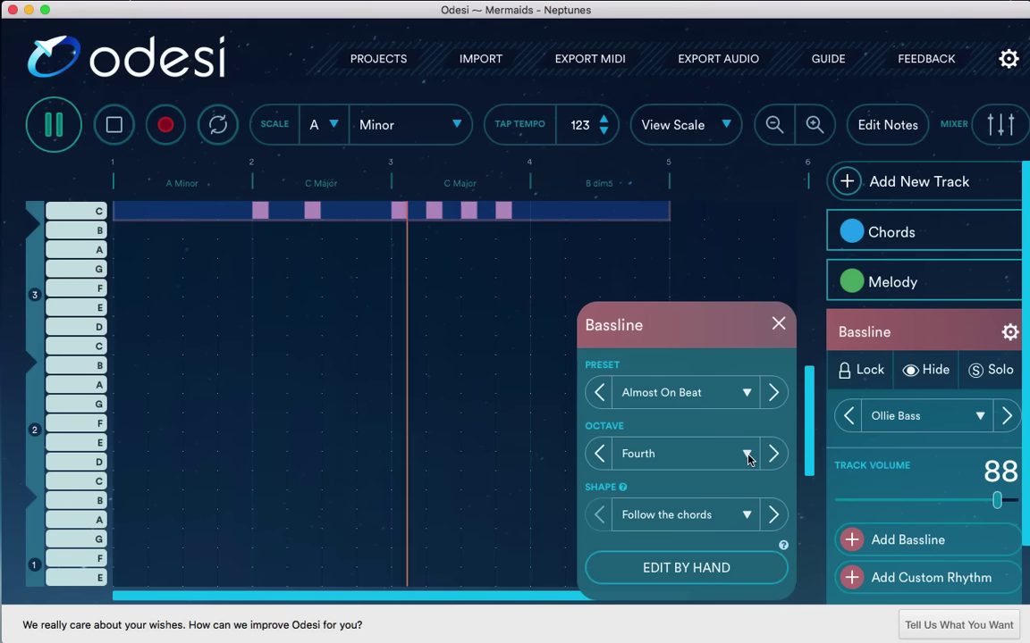
{"action": "left_click", "coordinate": [747, 454]}
{"action": "left_click", "coordinate": [699, 416]}
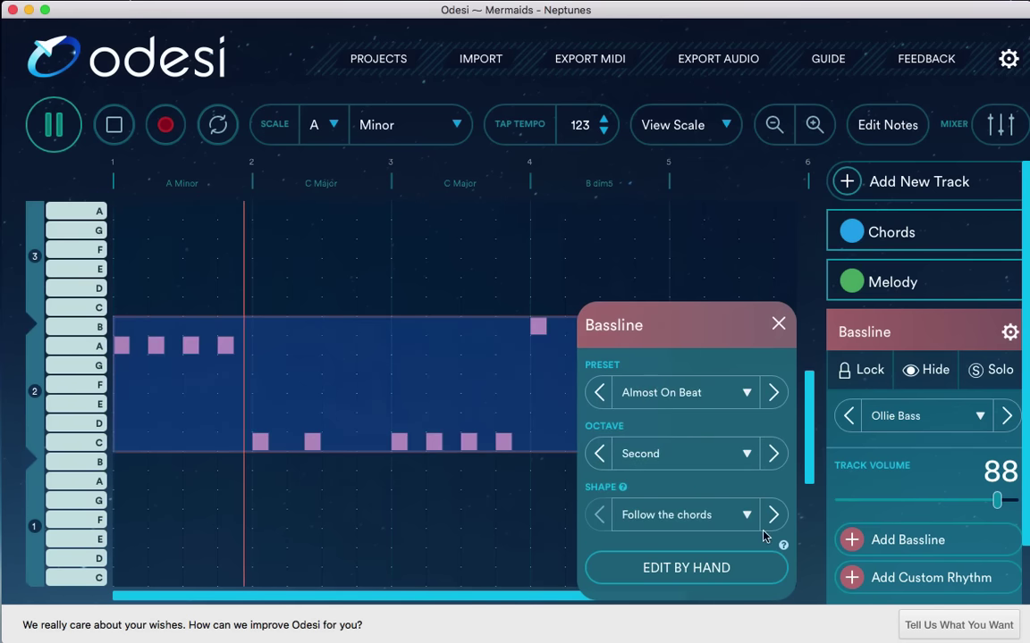
Try Opposite bass movement, revert to Follow the chords, and close the Bassline panel.
{"action": "left_click", "coordinate": [743, 516]}
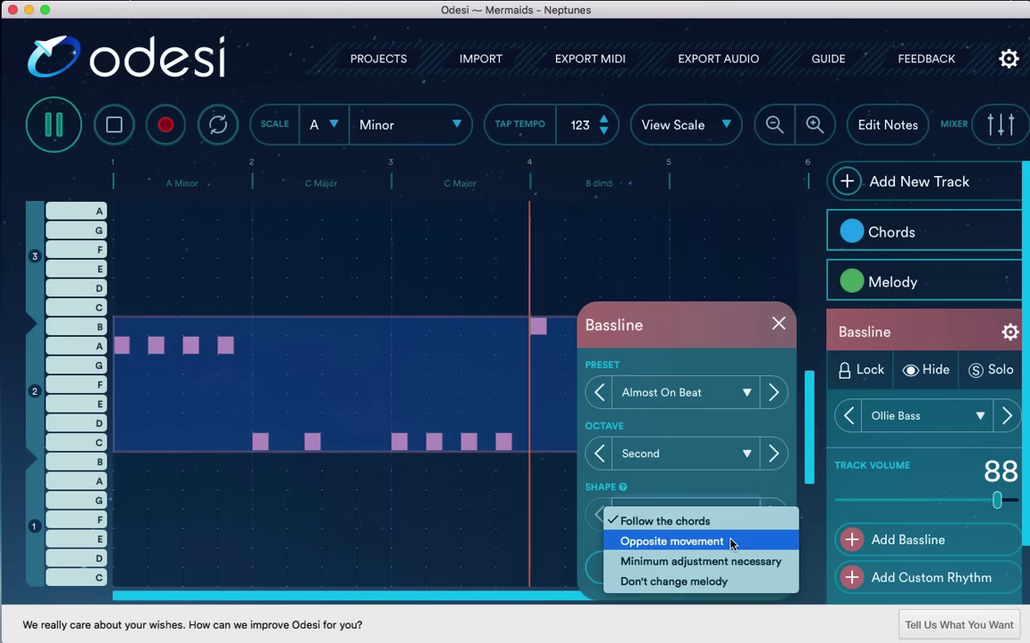
{"action": "left_click", "coordinate": [730, 542]}
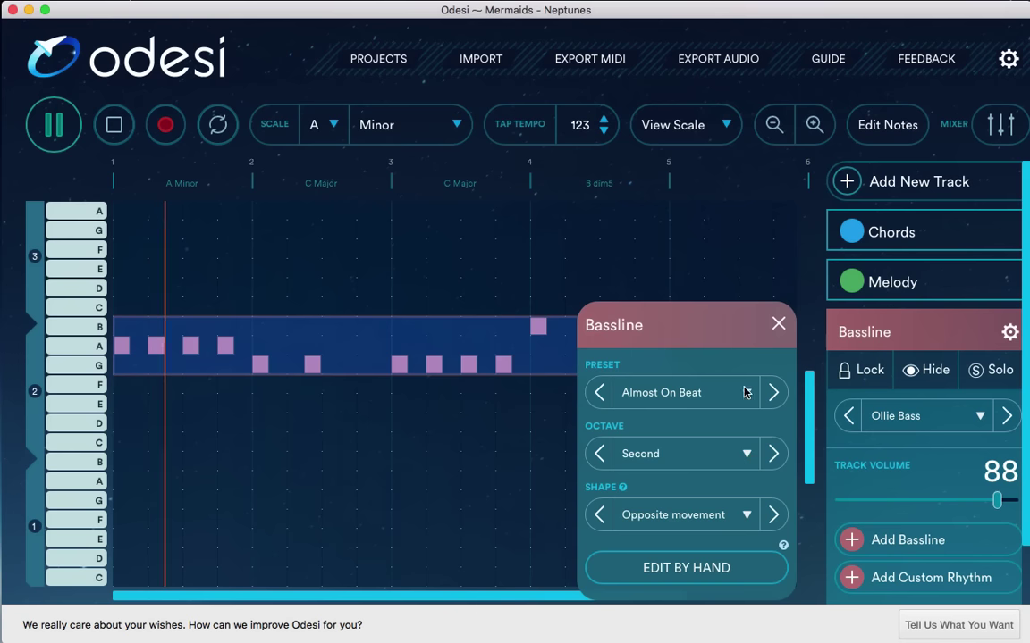
{"action": "left_click", "coordinate": [746, 516]}
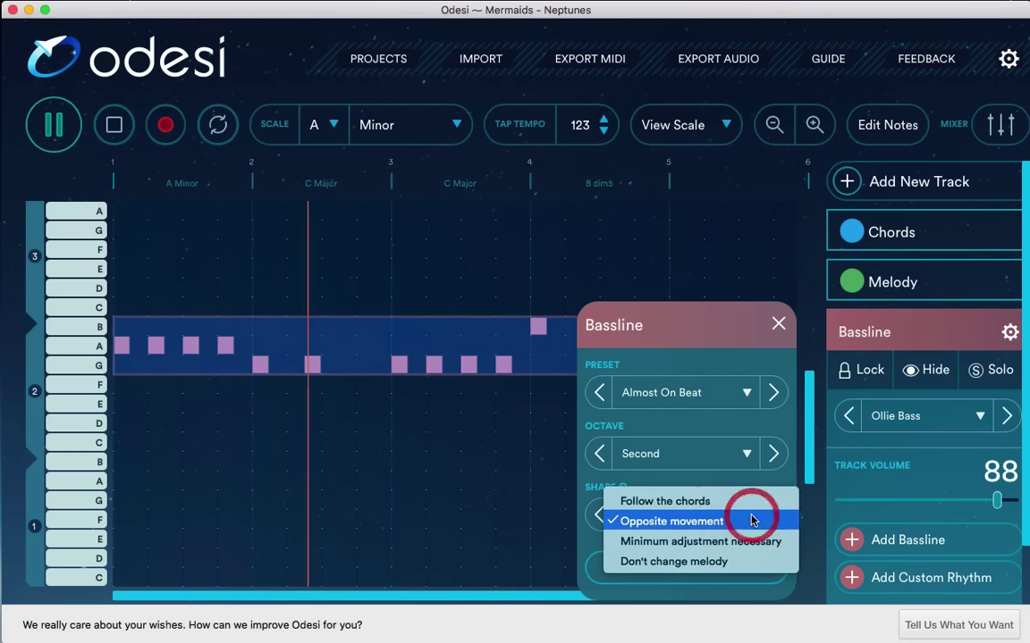
{"action": "left_click", "coordinate": [737, 497]}
{"action": "left_click", "coordinate": [778, 324]}
Stop playback and reopen the Chords track's progression settings.
{"action": "key", "text": "space"}
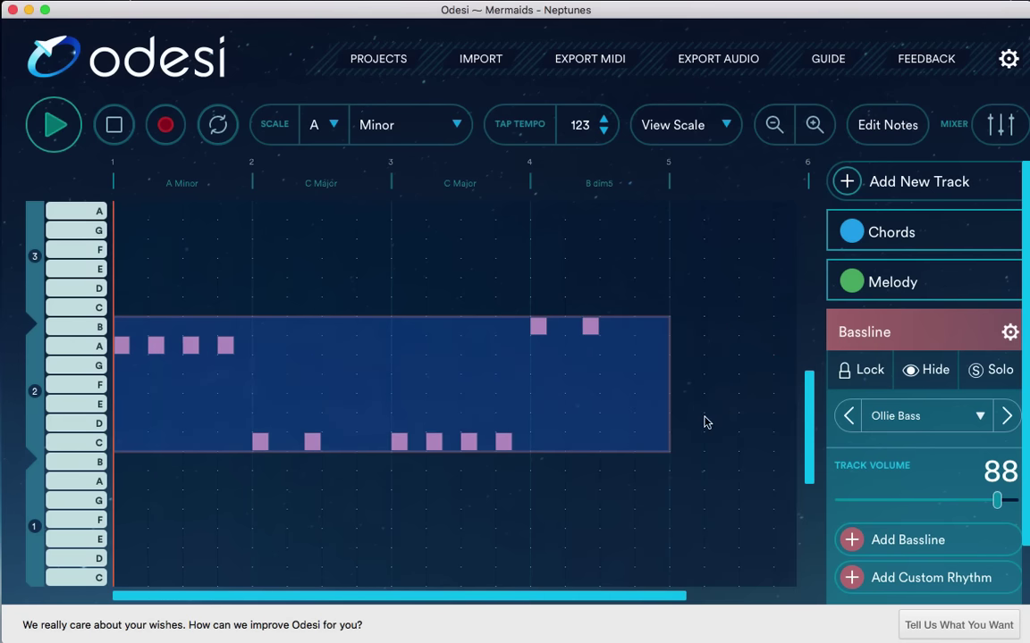
{"action": "scroll", "coordinate": [704, 421], "scroll_direction": "up", "scroll_amount": 5}
{"action": "left_click", "coordinate": [478, 374]}
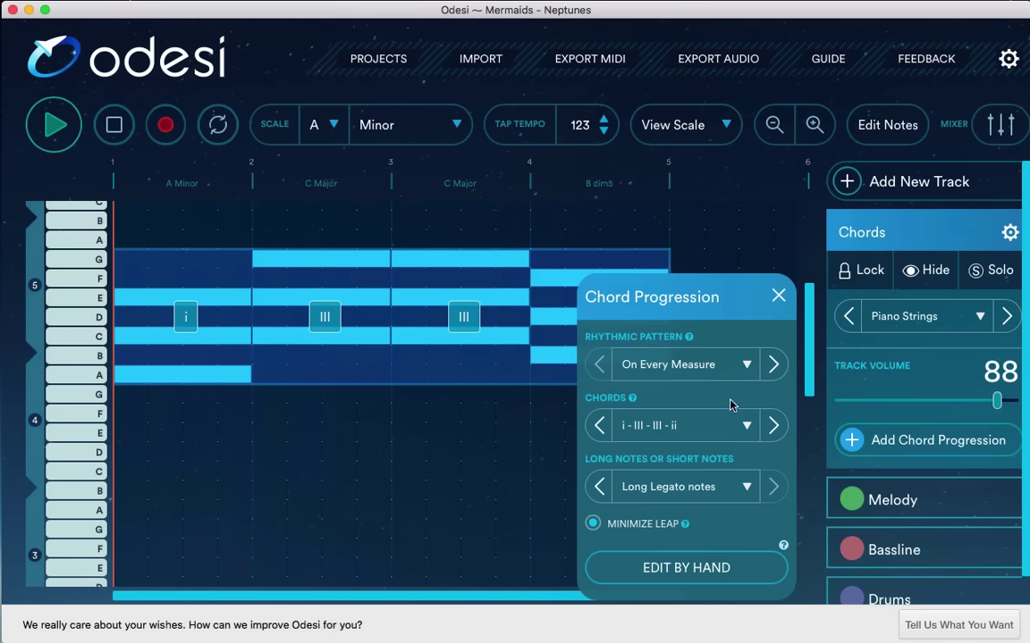
Keep i - III - III - ii and set the scale to Gb Major Pentatonic.
{"action": "left_click", "coordinate": [743, 430]}
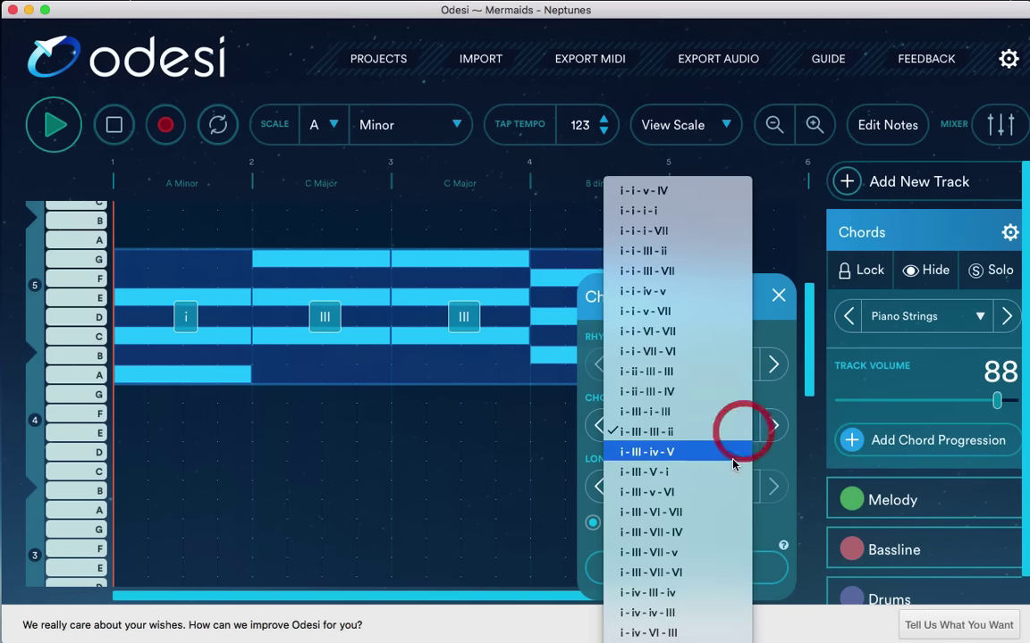
{"action": "left_click", "coordinate": [529, 468]}
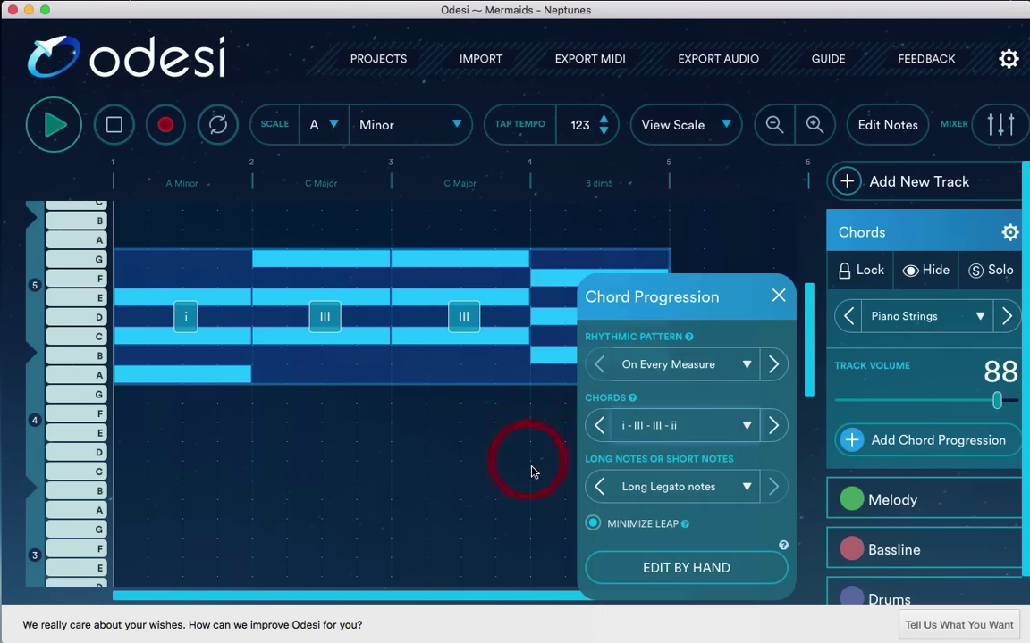
{"action": "left_click", "coordinate": [330, 132]}
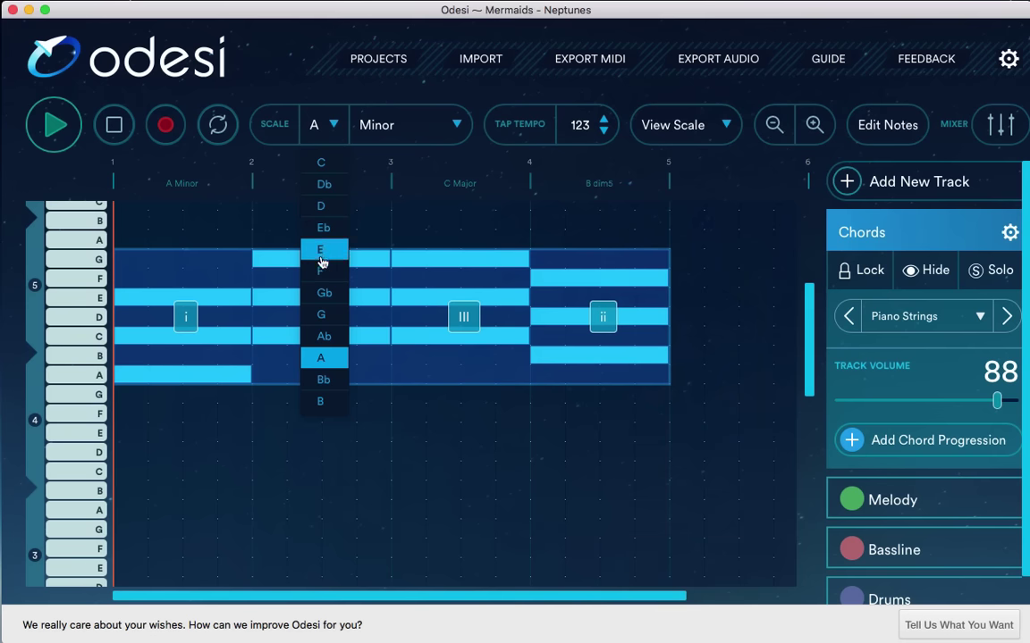
{"action": "left_click", "coordinate": [336, 293]}
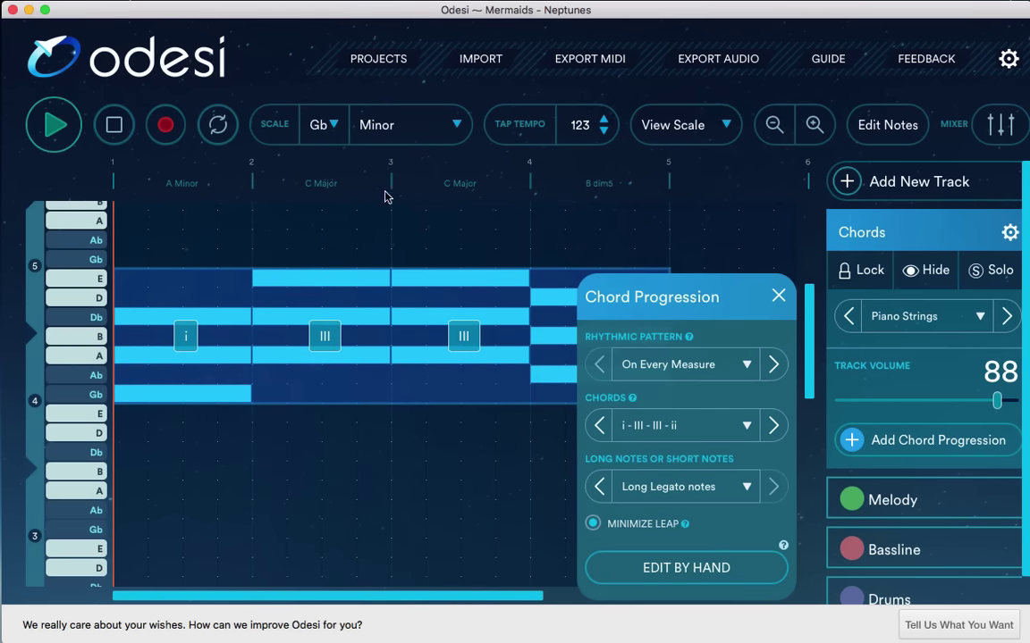
{"action": "left_click", "coordinate": [379, 123]}
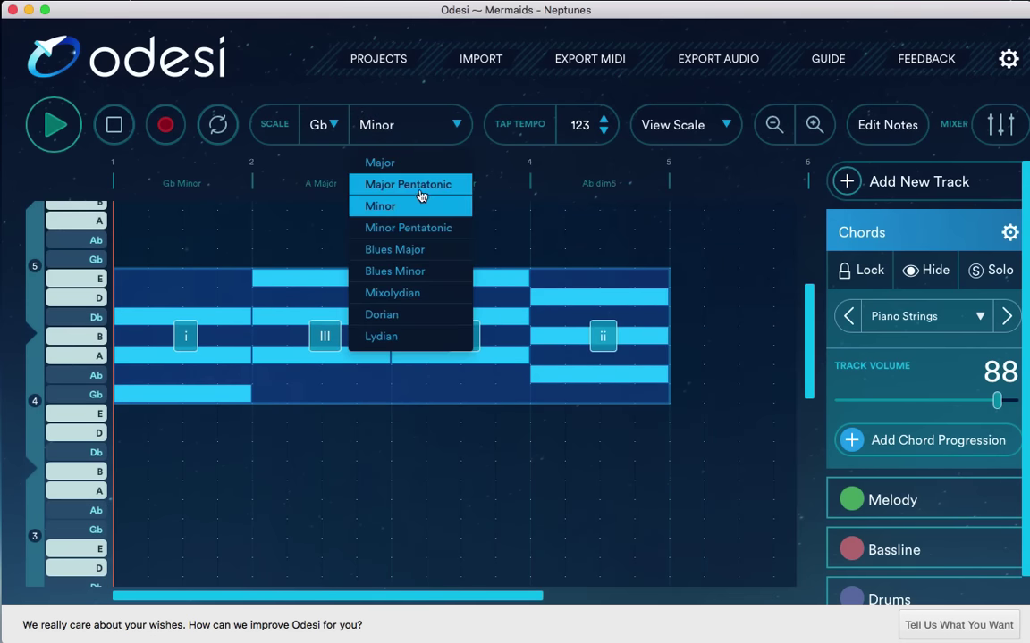
{"action": "left_click", "coordinate": [418, 189]}
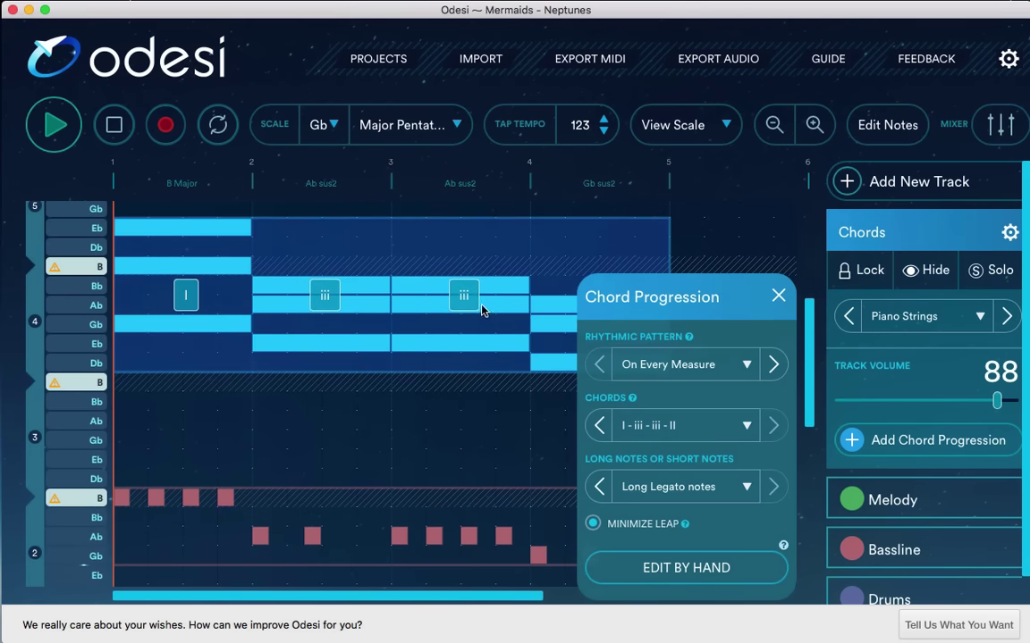
Try I - iii - vi - I and I - II - iii - II, then settle on I - V - ii - iii.
{"action": "left_click", "coordinate": [746, 427]}
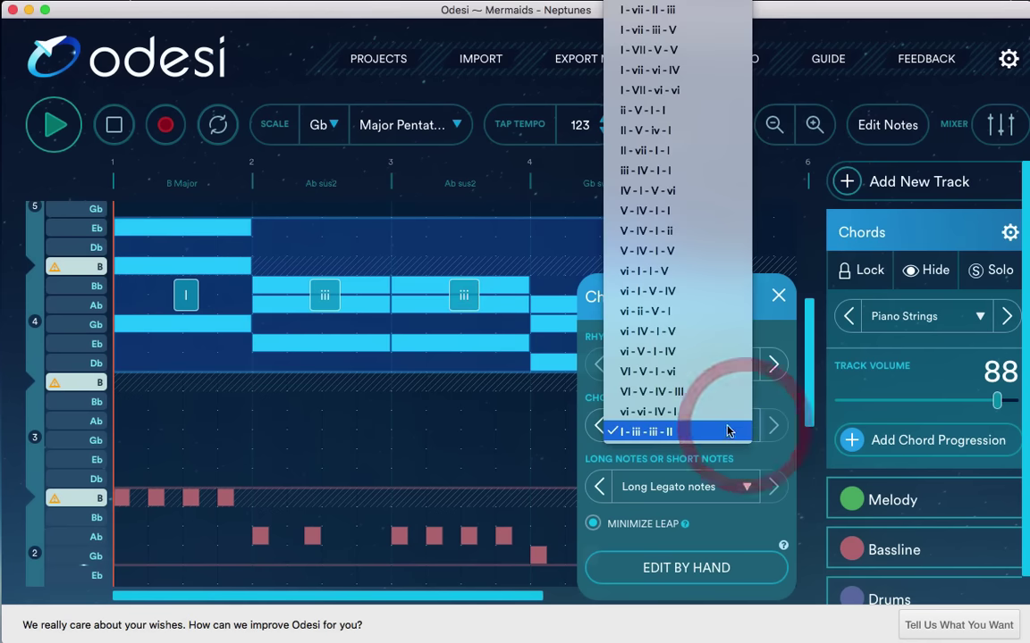
{"action": "scroll", "coordinate": [713, 374], "scroll_direction": "up", "scroll_amount": 5}
{"action": "scroll", "coordinate": [712, 381], "scroll_direction": "up", "scroll_amount": 1}
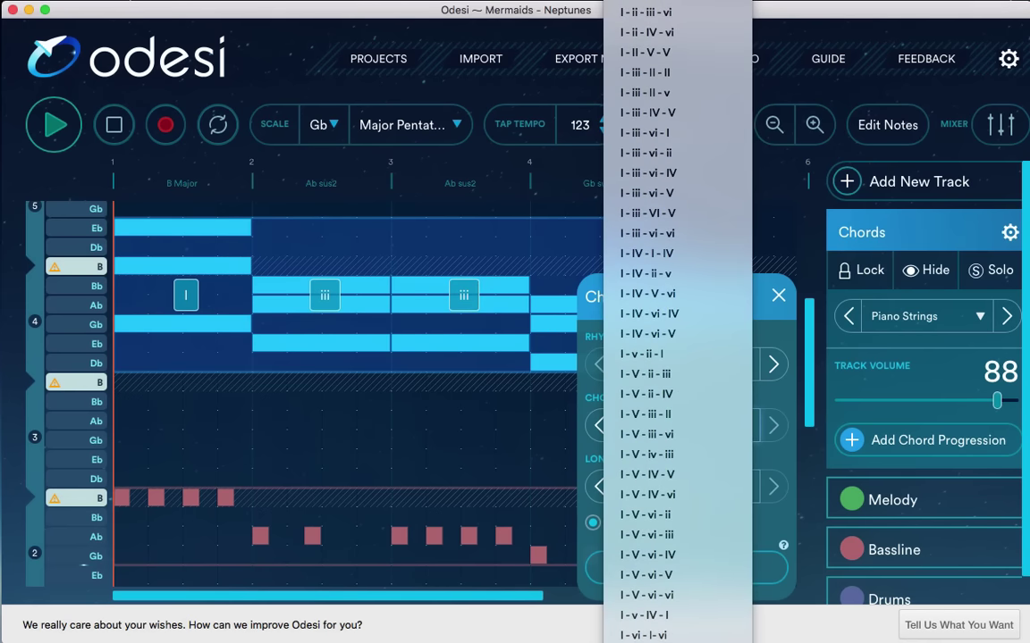
{"action": "left_click", "coordinate": [657, 132]}
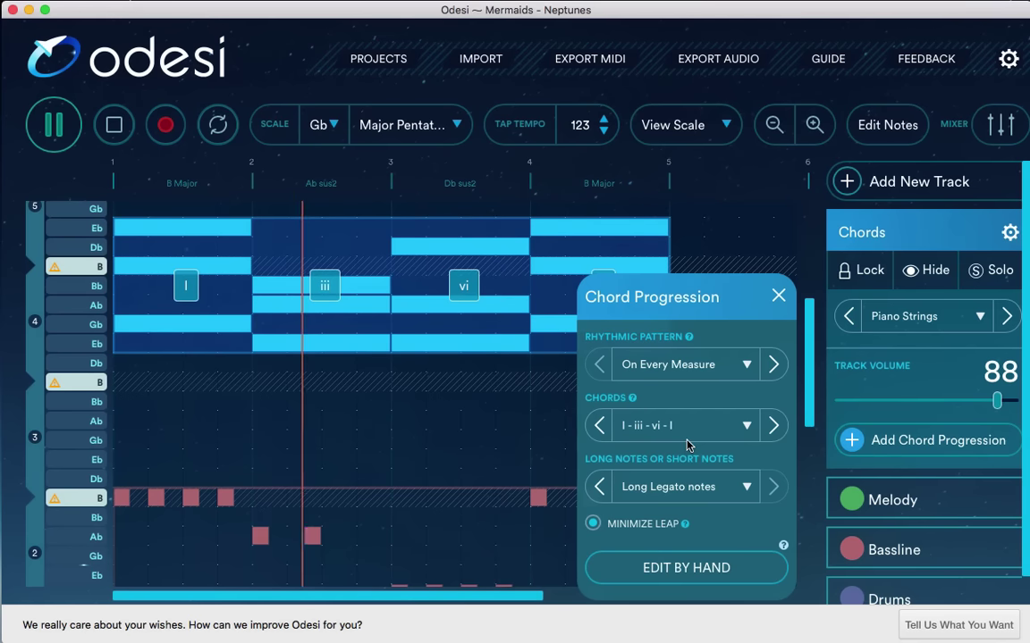
{"action": "key", "text": "space"}
{"action": "left_click", "coordinate": [739, 429]}
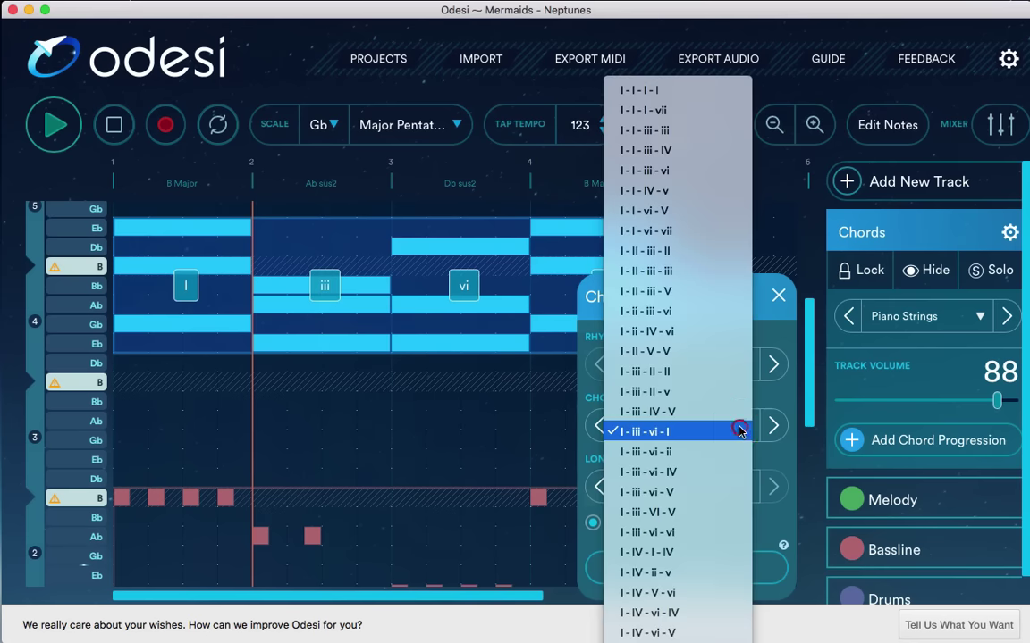
{"action": "left_click", "coordinate": [676, 253]}
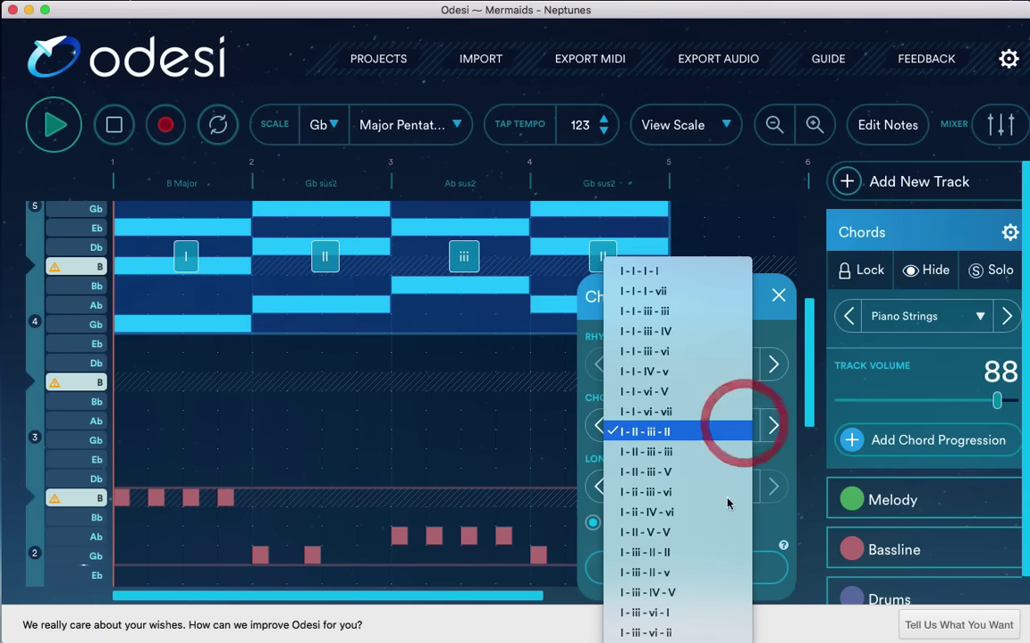
{"action": "scroll", "coordinate": [715, 617], "scroll_direction": "down", "scroll_amount": 5}
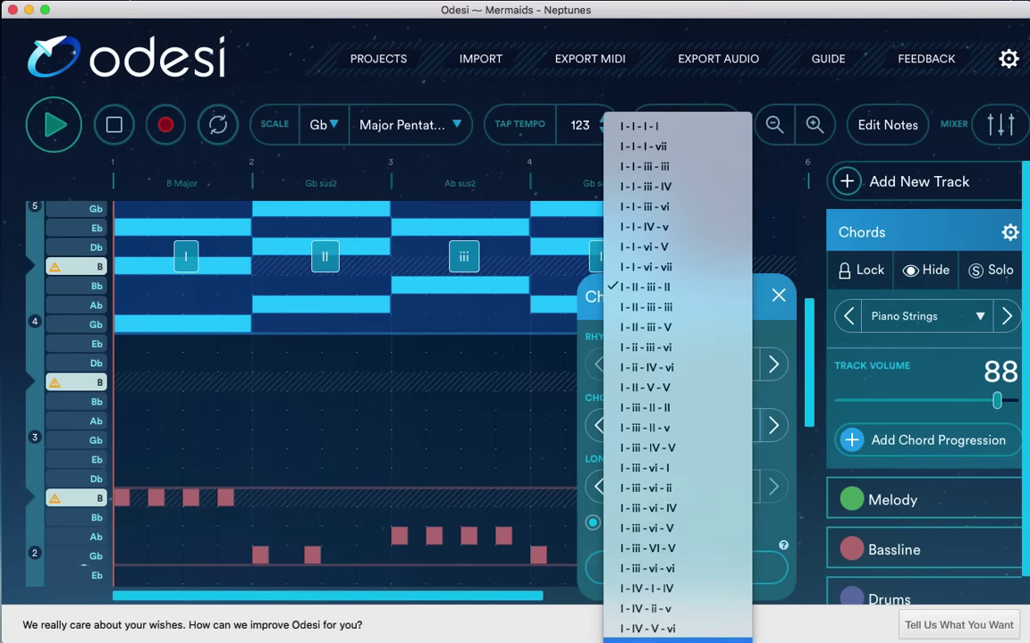
{"action": "left_click", "coordinate": [679, 636]}
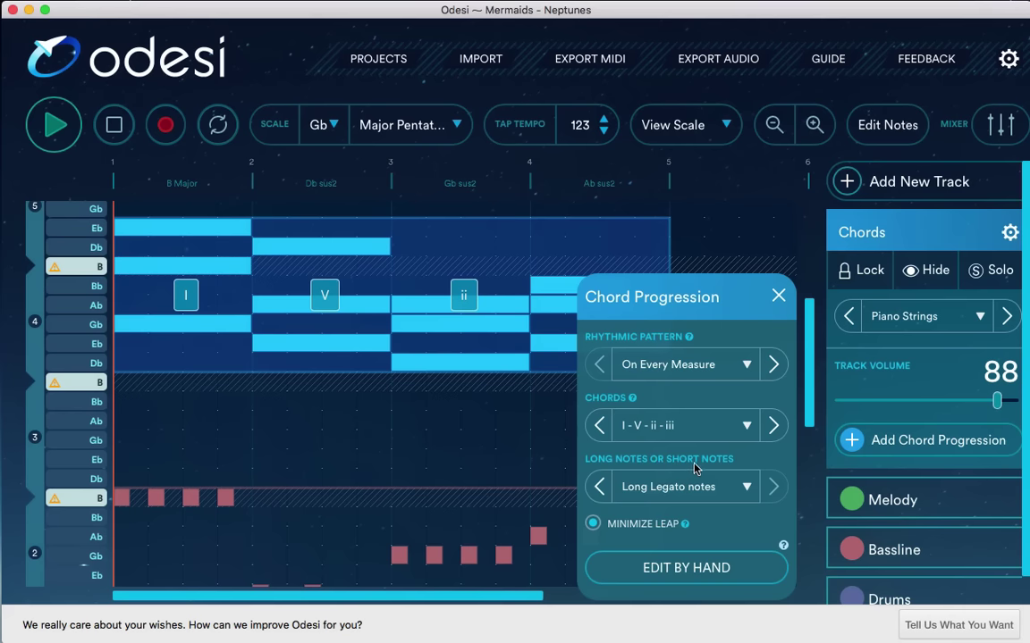
Set the scale key to C and the scale type to Major.
{"action": "left_click", "coordinate": [327, 126]}
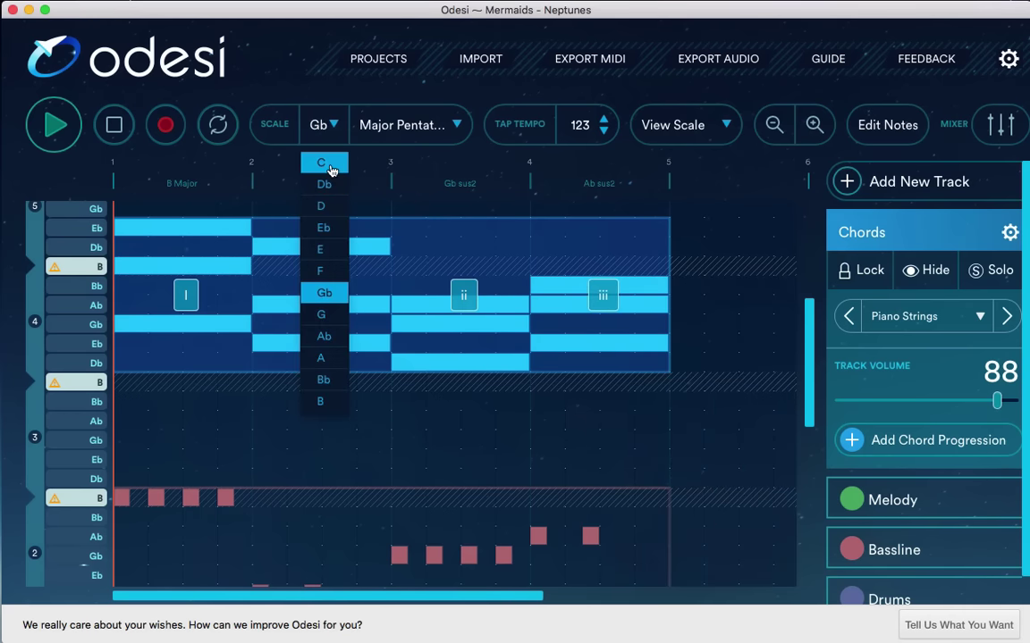
{"action": "left_click", "coordinate": [324, 163]}
{"action": "left_click", "coordinate": [411, 130]}
{"action": "left_click", "coordinate": [402, 160]}
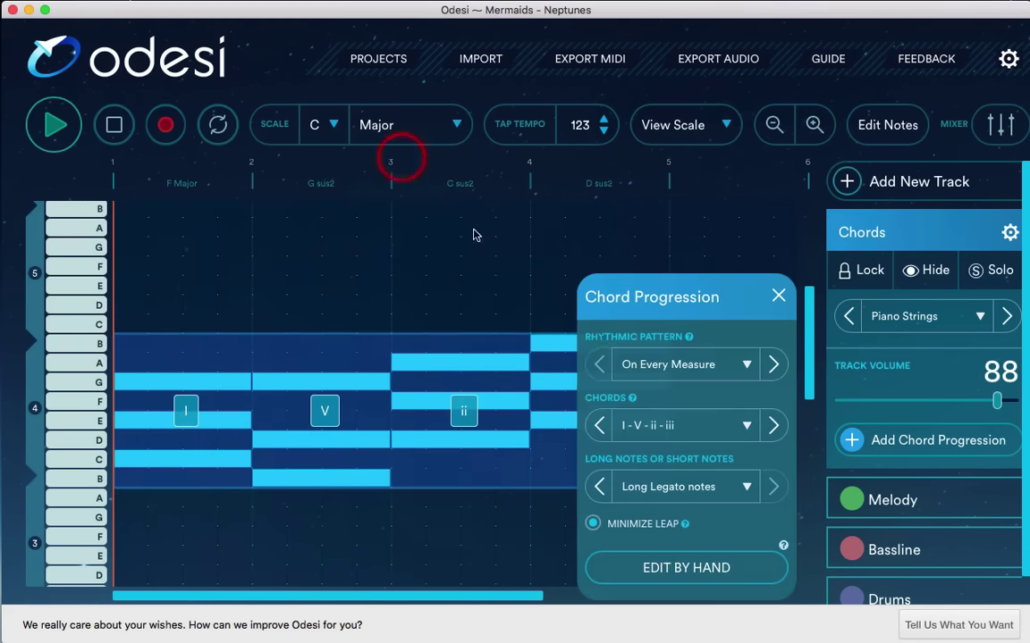
Choose the iii - IV - I - I chord progression and review it.
{"action": "left_click", "coordinate": [746, 427]}
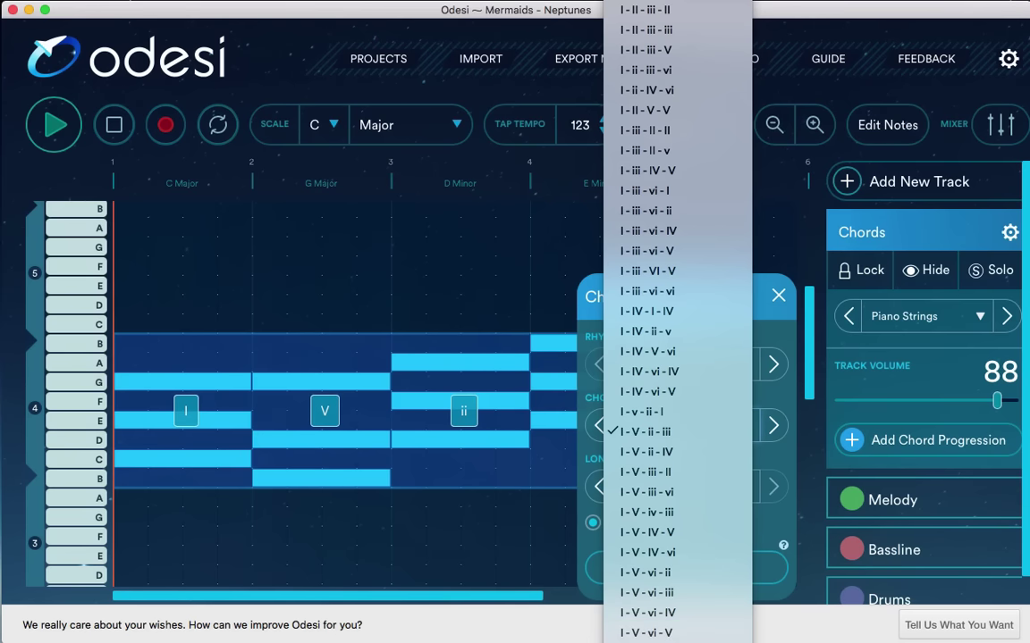
{"action": "scroll", "coordinate": [657, 616], "scroll_direction": "down", "scroll_amount": 10}
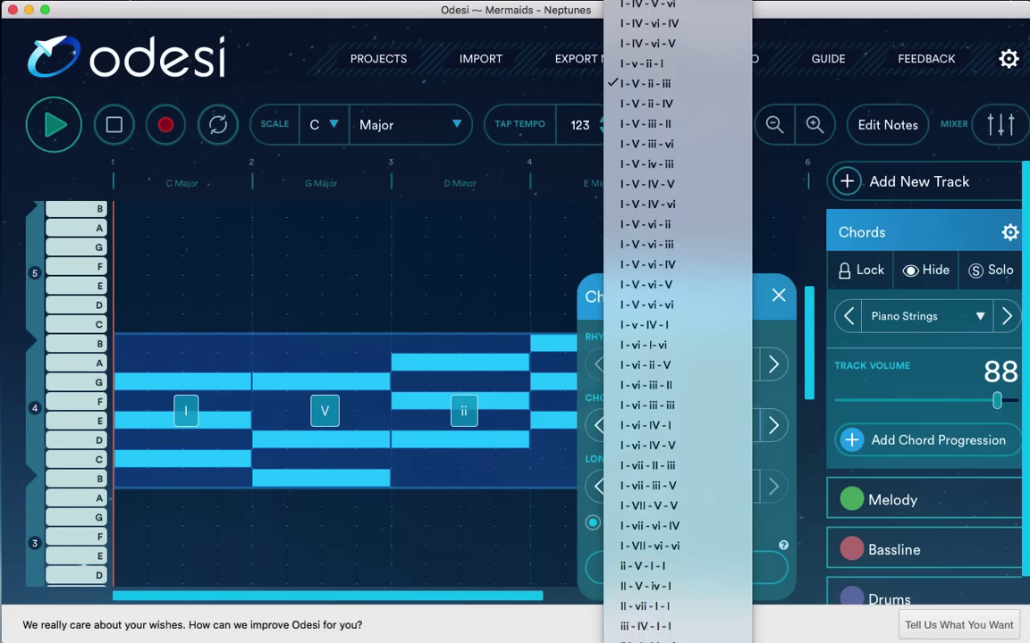
{"action": "left_click", "coordinate": [702, 626]}
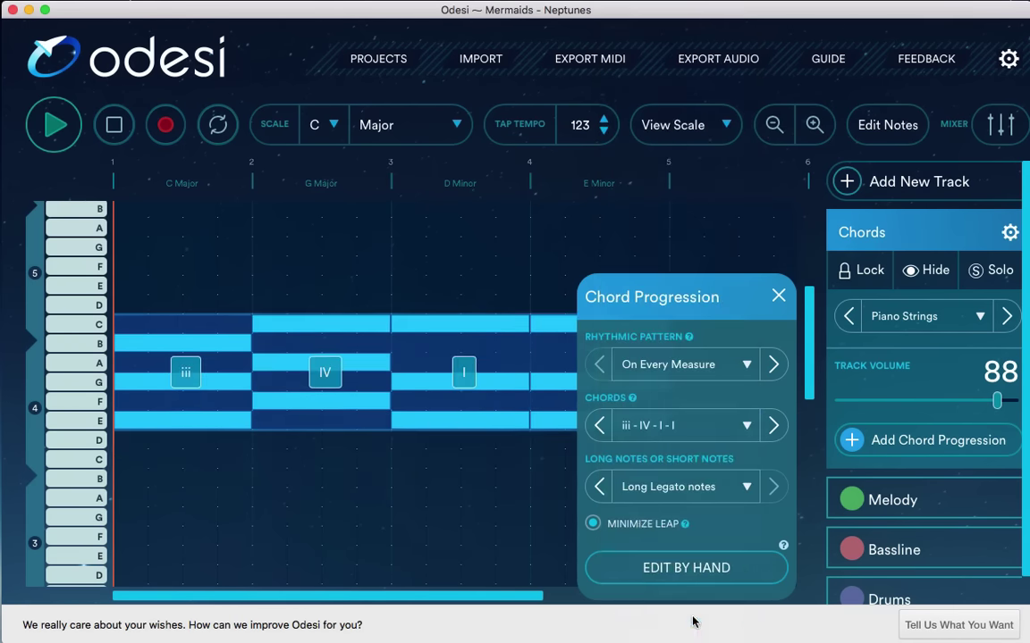
{"action": "scroll", "coordinate": [551, 494], "scroll_direction": "down", "scroll_amount": 3}
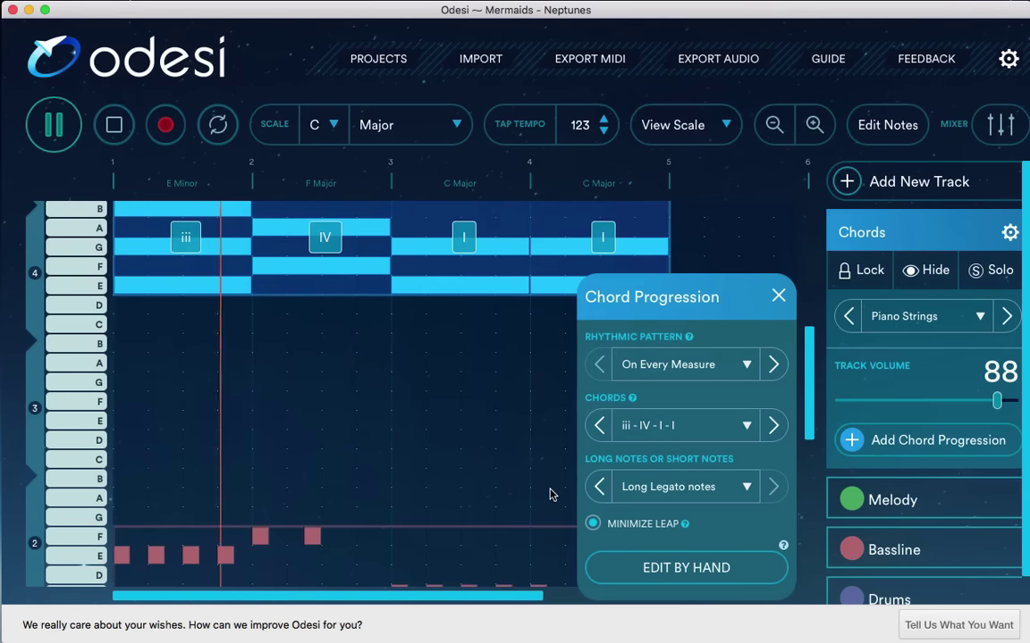
{"action": "scroll", "coordinate": [551, 494], "scroll_direction": "down", "scroll_amount": 2}
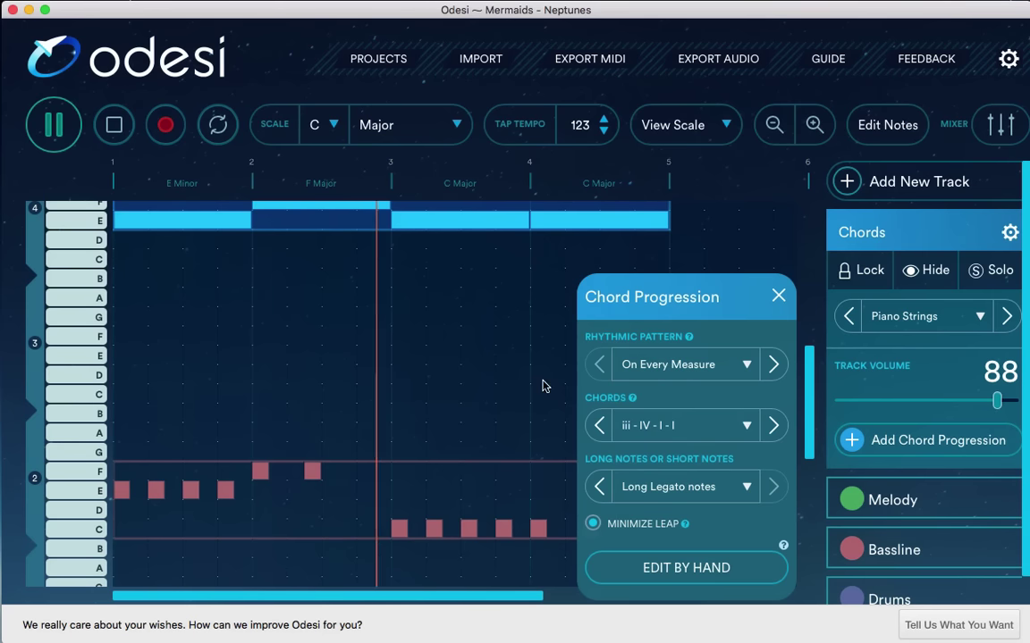
Stop playback and switch the Chords track to EDIT BY HAND.
{"action": "key", "text": "space"}
{"action": "scroll", "coordinate": [497, 428], "scroll_direction": "up", "scroll_amount": 5}
{"action": "scroll", "coordinate": [501, 453], "scroll_direction": "down", "scroll_amount": 6}
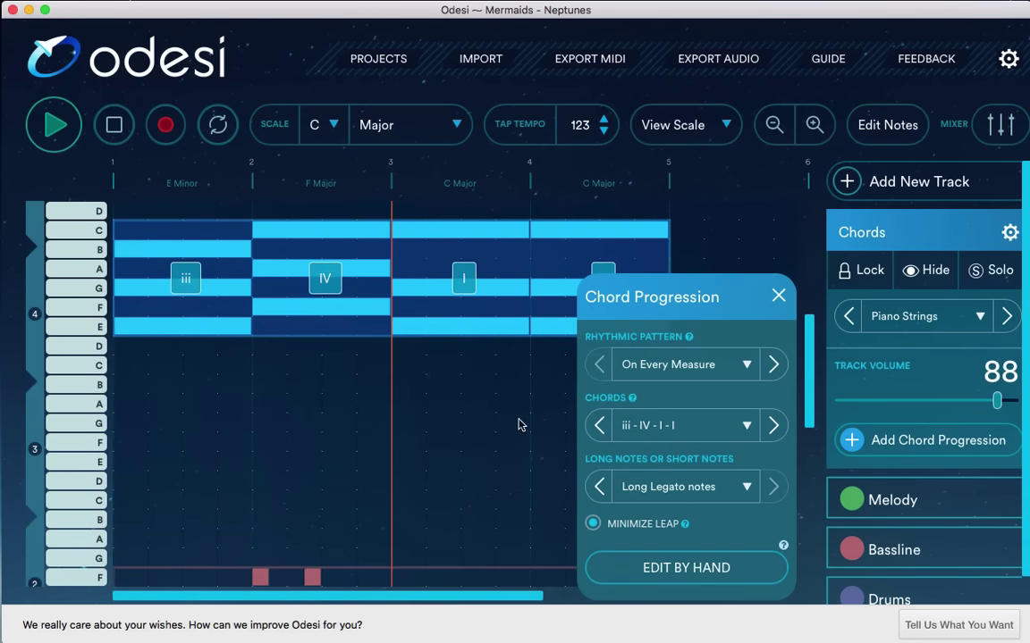
{"action": "left_click", "coordinate": [717, 568]}
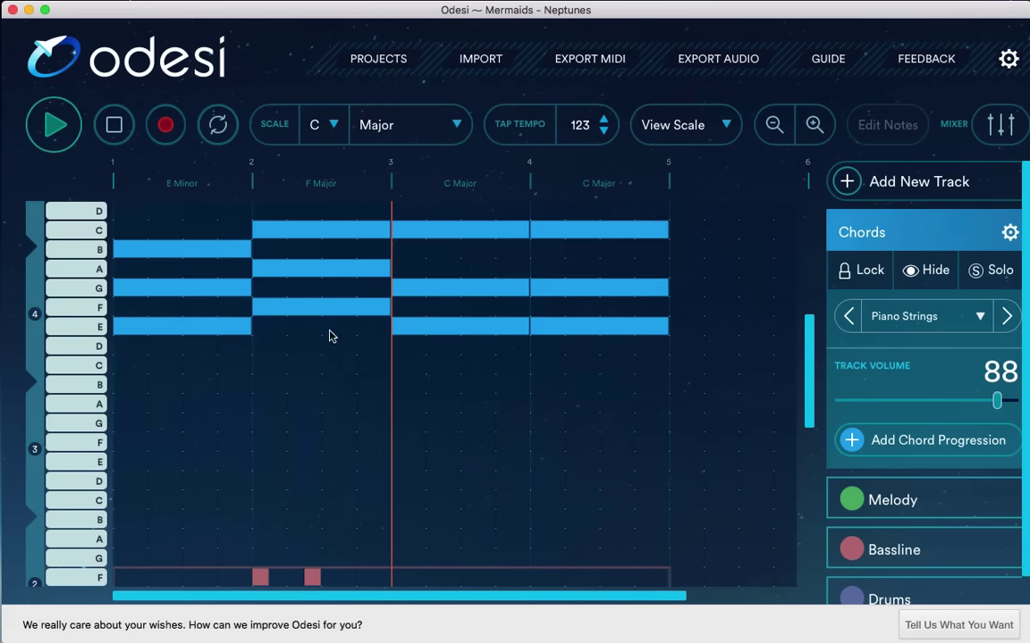
Move and lengthen the bar 2 F note, then delete it.
{"action": "mouse_move", "coordinate": [326, 309]}
{"action": "left_mouse_down"}
{"action": "mouse_move", "coordinate": [327, 333]}
{"action": "mouse_move", "coordinate": [338, 317]}
{"action": "left_mouse_up"}
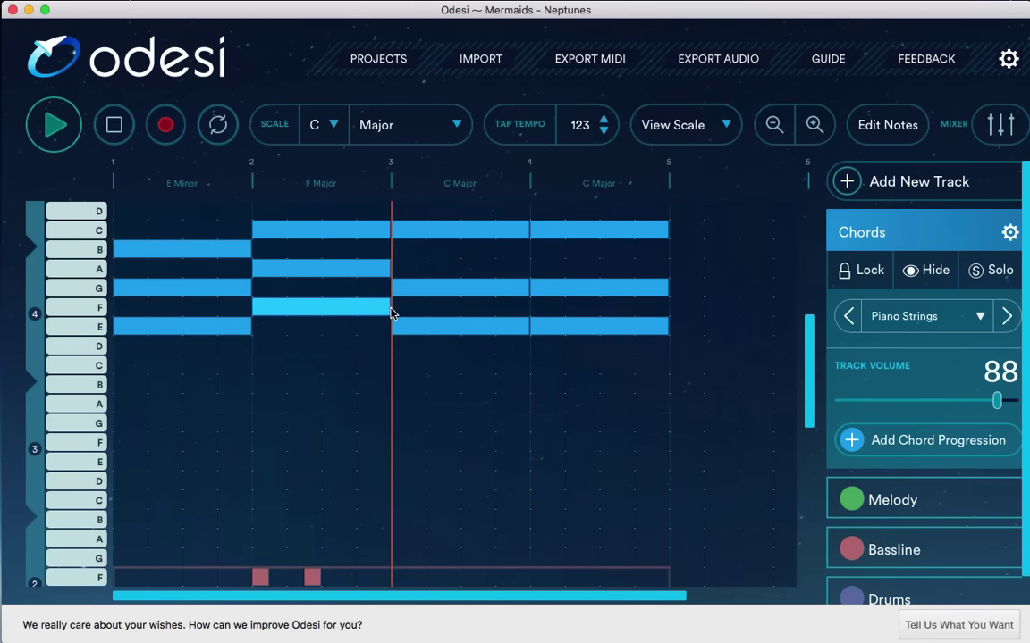
{"action": "scroll", "coordinate": [387, 307], "scroll_direction": "up", "scroll_amount": 1}
{"action": "scroll", "coordinate": [387, 307], "scroll_direction": "down", "scroll_amount": 3}
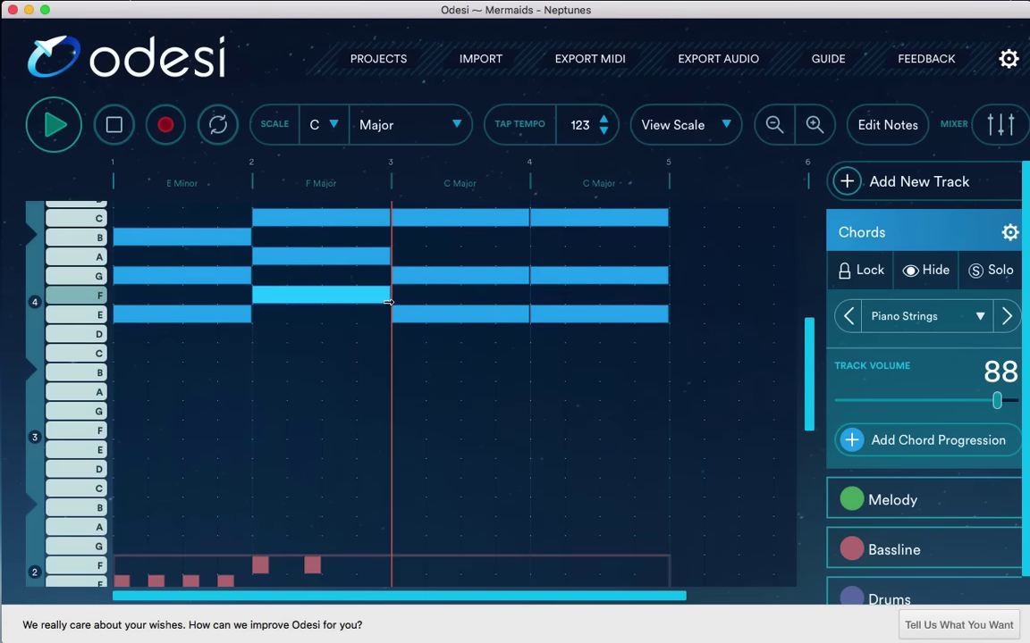
{"action": "mouse_move", "coordinate": [391, 290]}
{"action": "left_mouse_down"}
{"action": "mouse_move", "coordinate": [281, 285]}
{"action": "mouse_move", "coordinate": [407, 286]}
{"action": "mouse_move", "coordinate": [391, 287]}
{"action": "left_mouse_up"}
{"action": "double_click", "coordinate": [390, 284]}
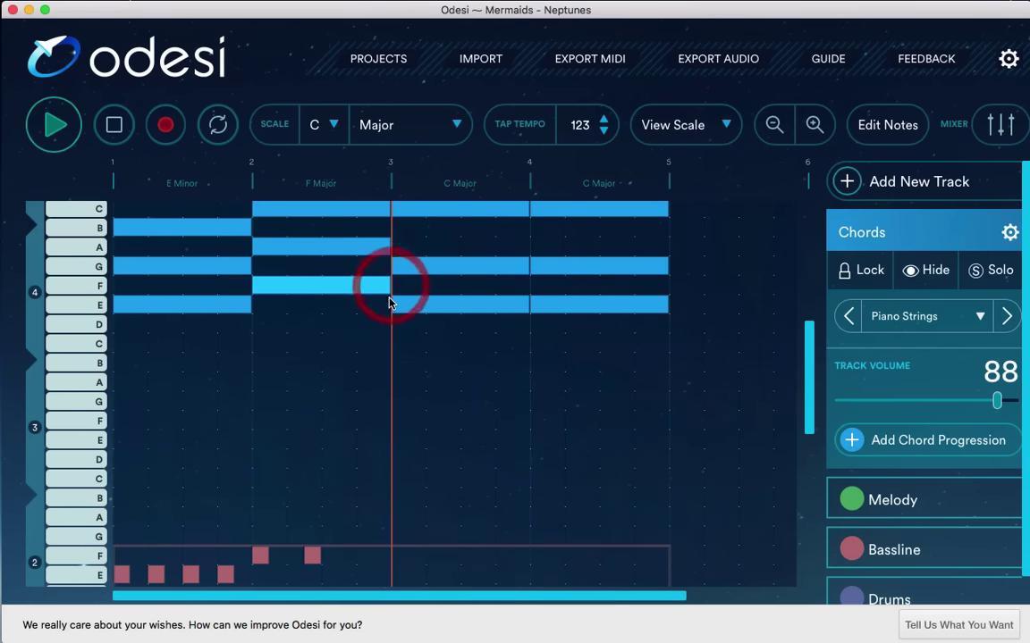
{"action": "scroll", "coordinate": [407, 301], "scroll_direction": "down", "scroll_amount": 10}
Audition the Dance Pop and Dancehall drum loops from the drum Loops list.
{"action": "scroll", "coordinate": [461, 386], "scroll_direction": "down", "scroll_amount": 12}
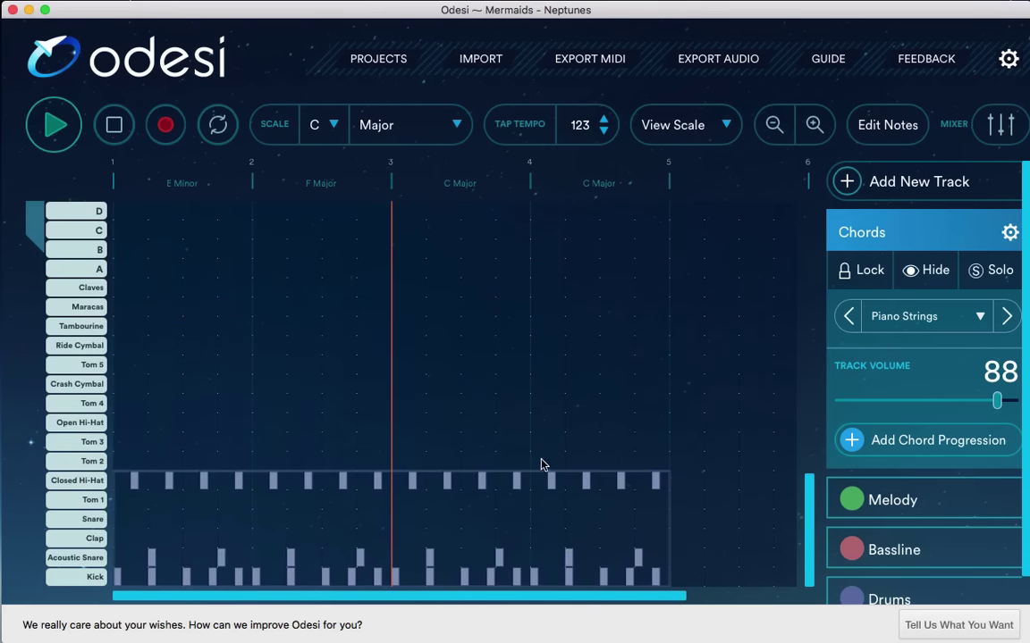
{"action": "left_click", "coordinate": [452, 577]}
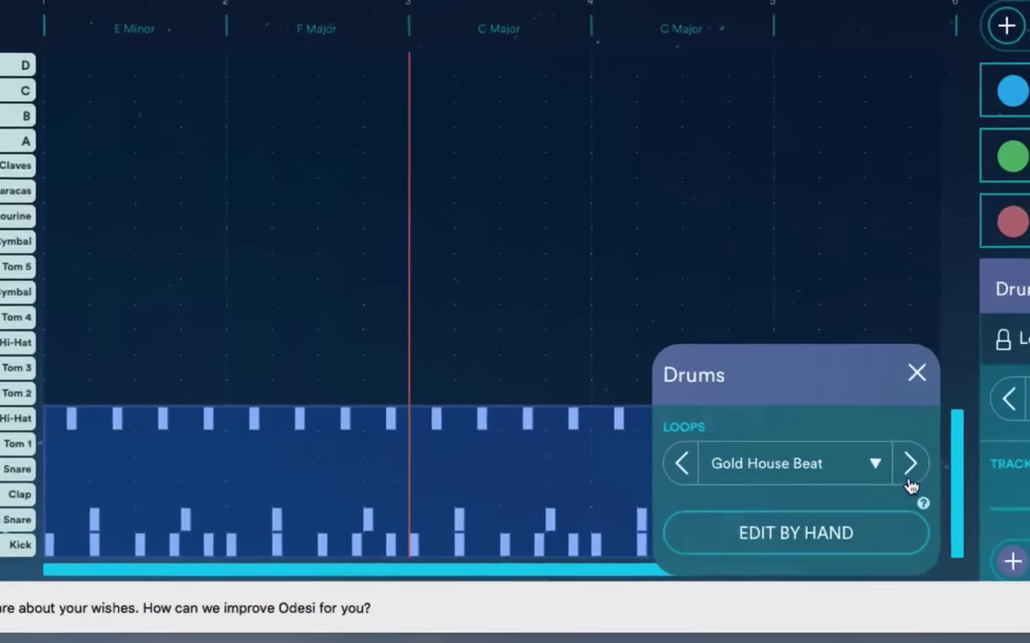
{"action": "left_click", "coordinate": [753, 518]}
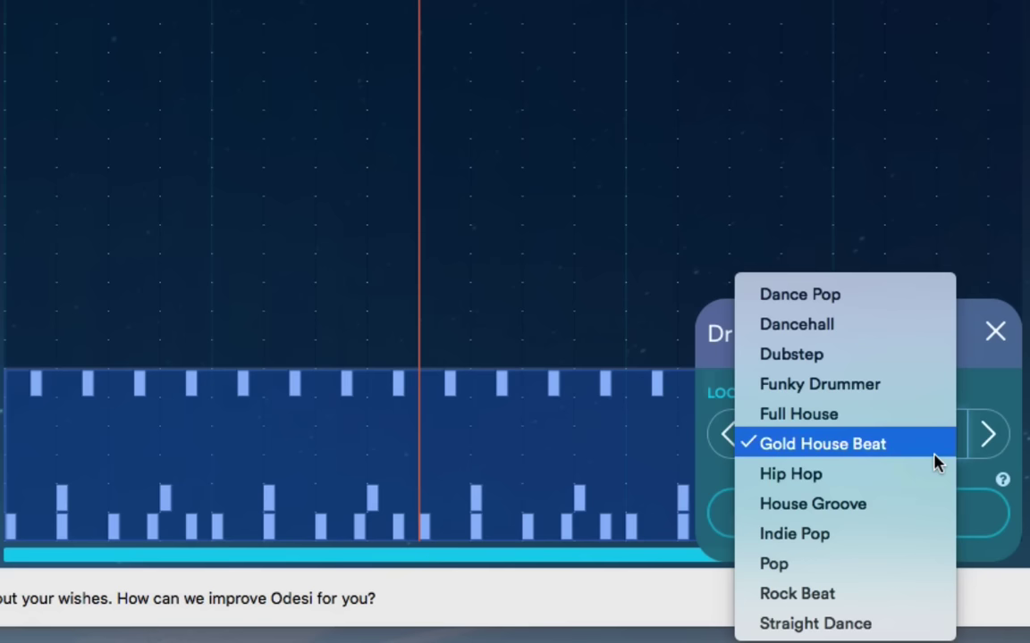
{"action": "left_click", "coordinate": [804, 295]}
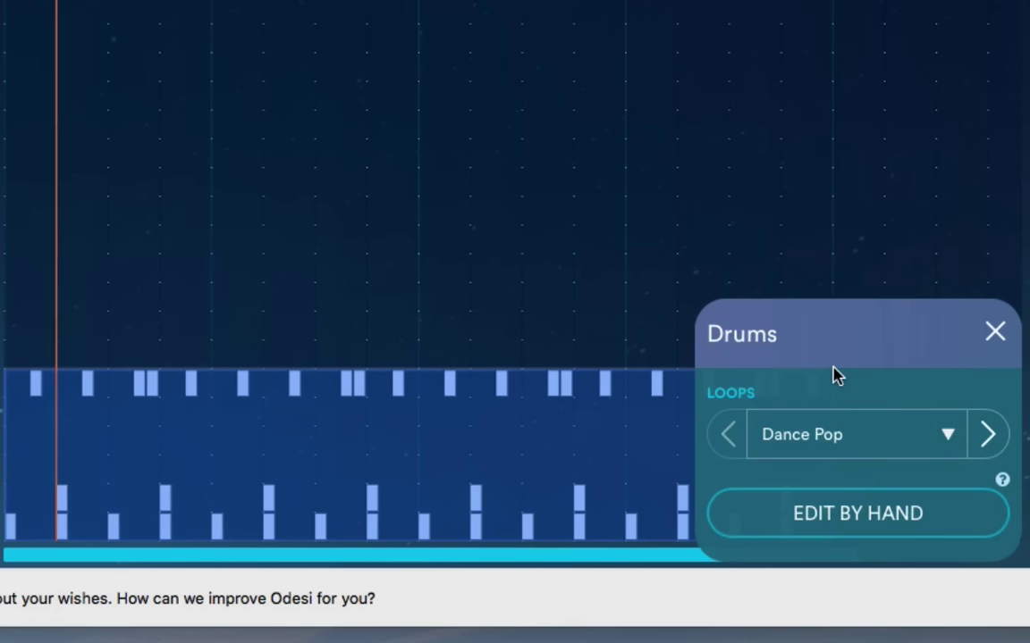
{"action": "left_click", "coordinate": [954, 437]}
{"action": "left_click", "coordinate": [933, 483]}
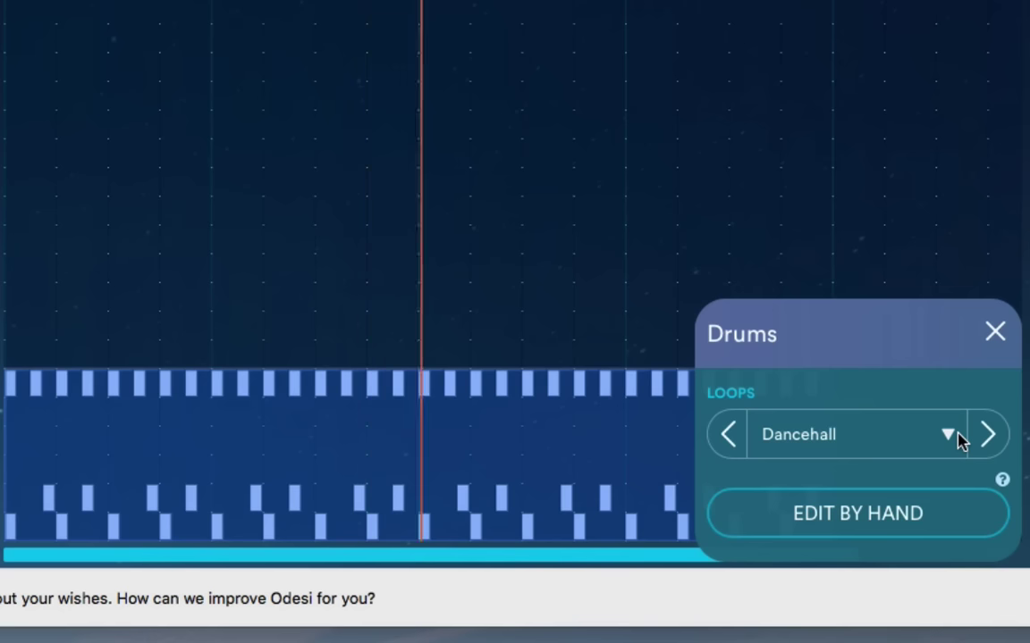
Try the Dubstep loop, then settle on the Funky Drummer drum loop.
{"action": "left_click", "coordinate": [955, 440]}
{"action": "left_click", "coordinate": [951, 474]}
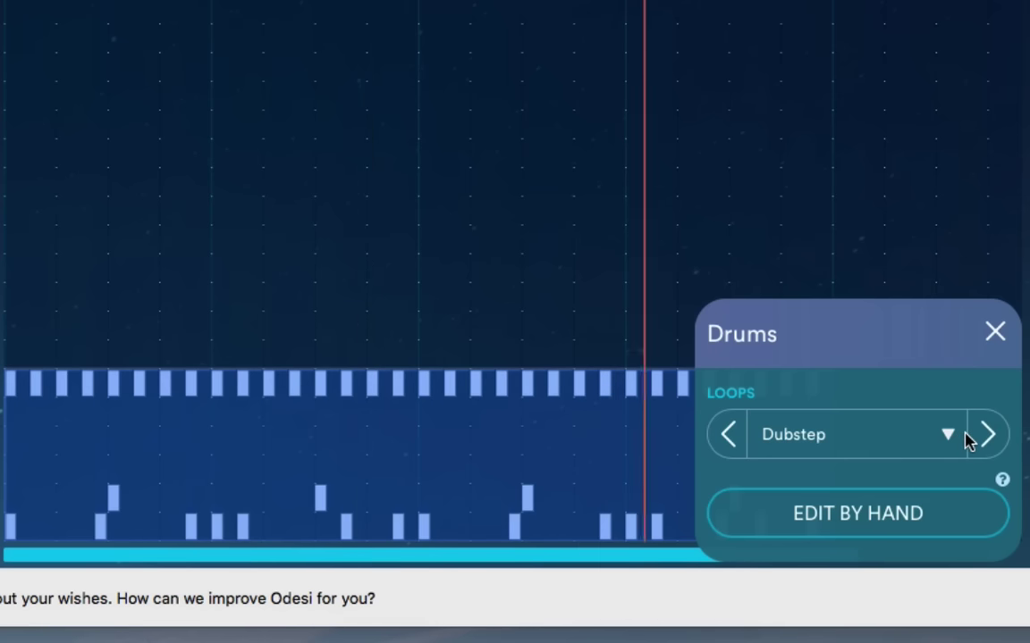
{"action": "left_click", "coordinate": [955, 437]}
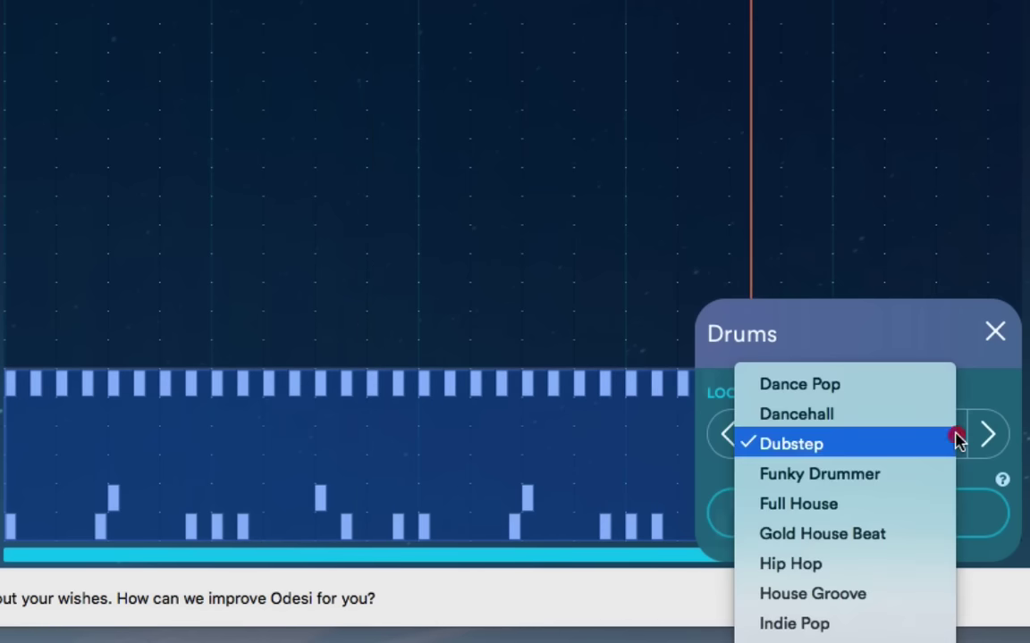
{"action": "left_click", "coordinate": [917, 474]}
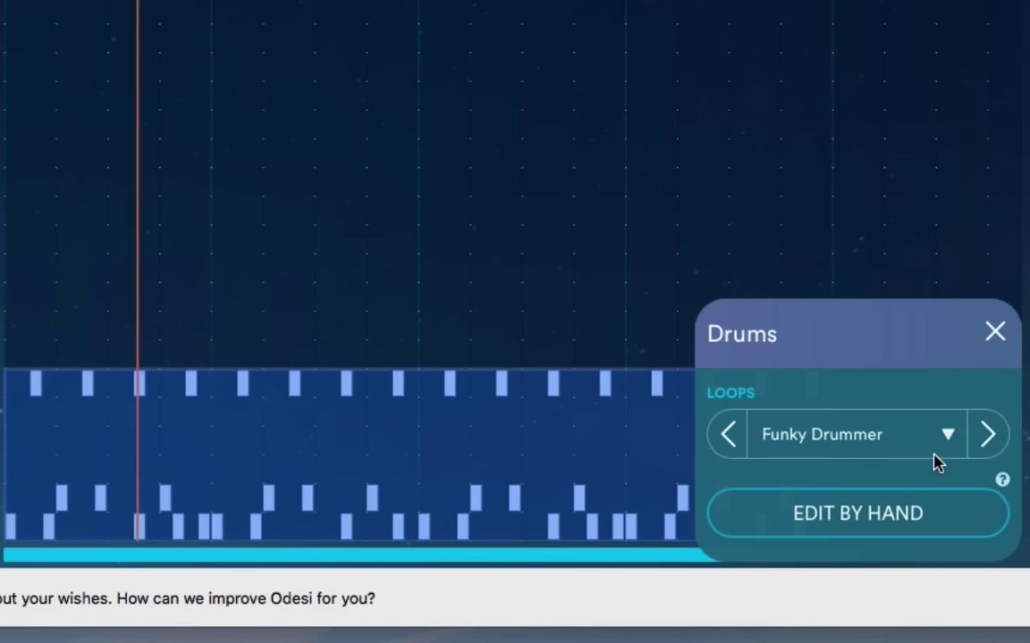
{"action": "left_click", "coordinate": [952, 438]}
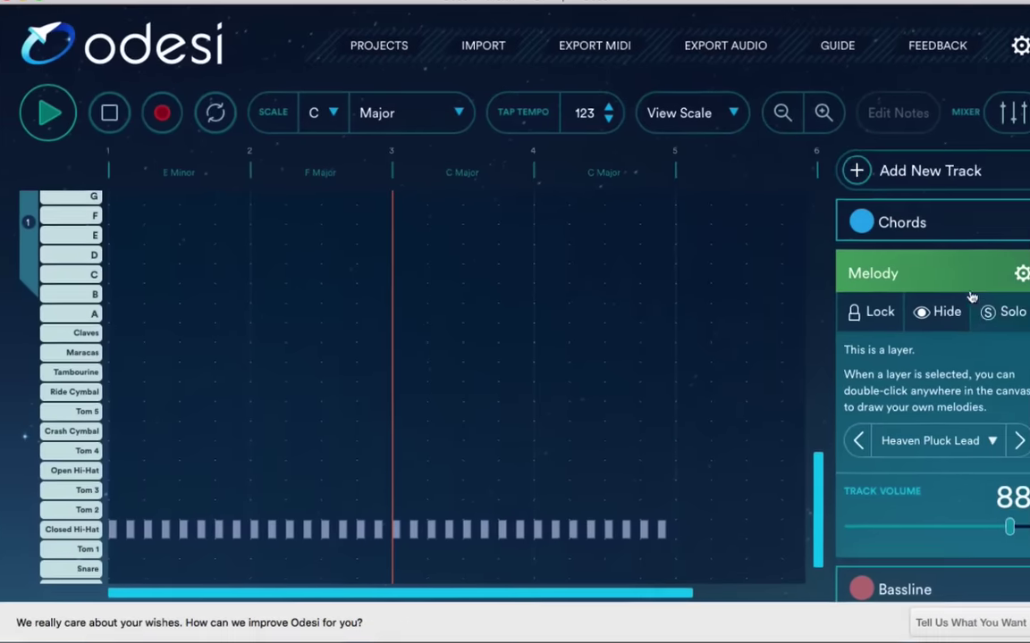
{"action": "scroll", "coordinate": [938, 414], "scroll_direction": "down", "scroll_amount": 3}
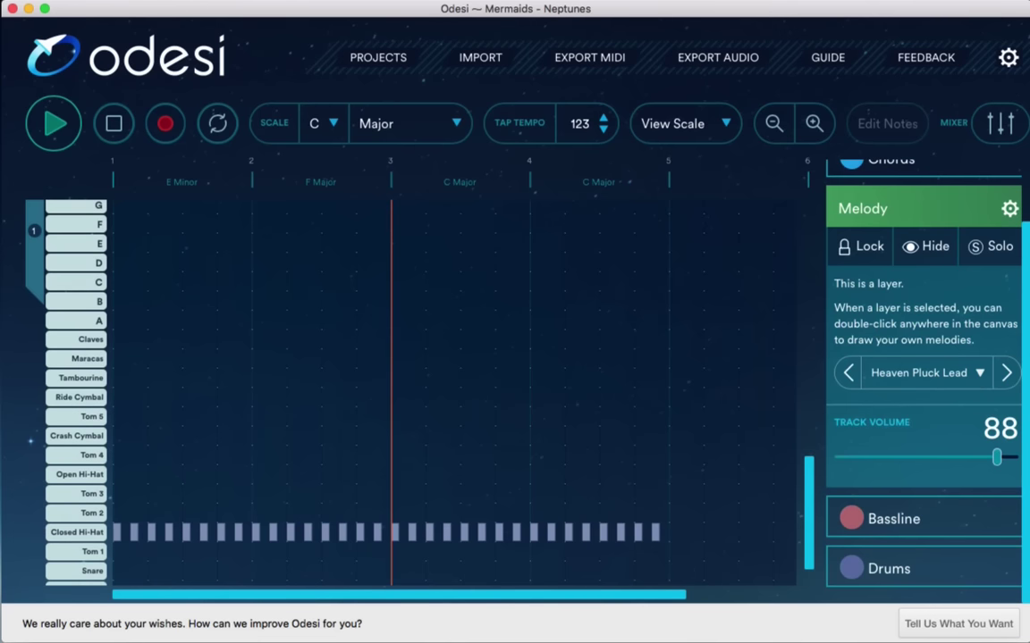
Draw the opening melody notes D, E and G, plus a note in bar 2.
{"action": "scroll", "coordinate": [154, 302], "scroll_direction": "up", "scroll_amount": 3}
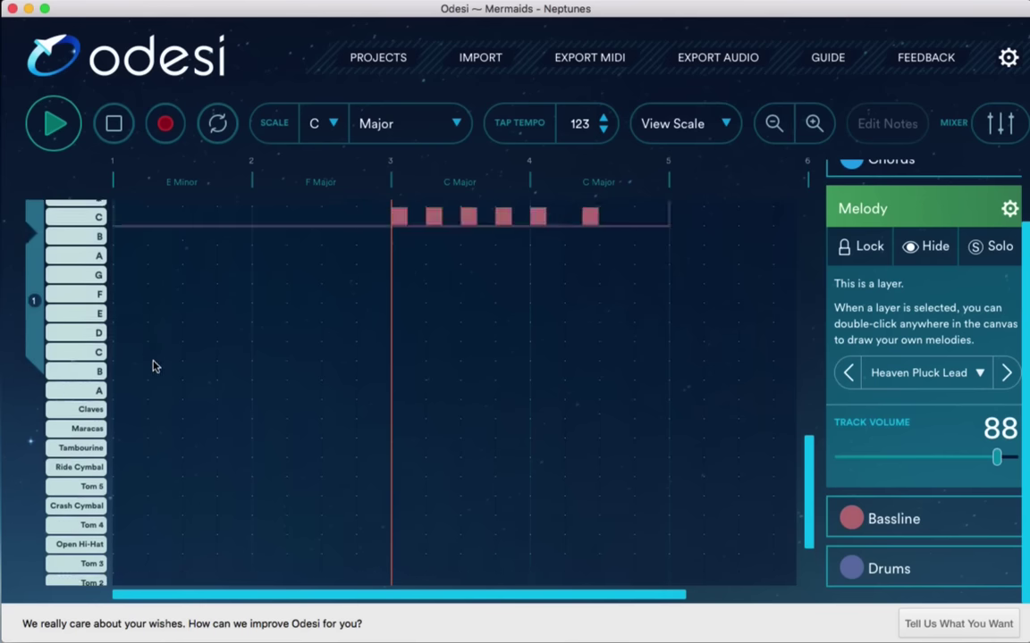
{"action": "scroll", "coordinate": [225, 437], "scroll_direction": "up", "scroll_amount": 12}
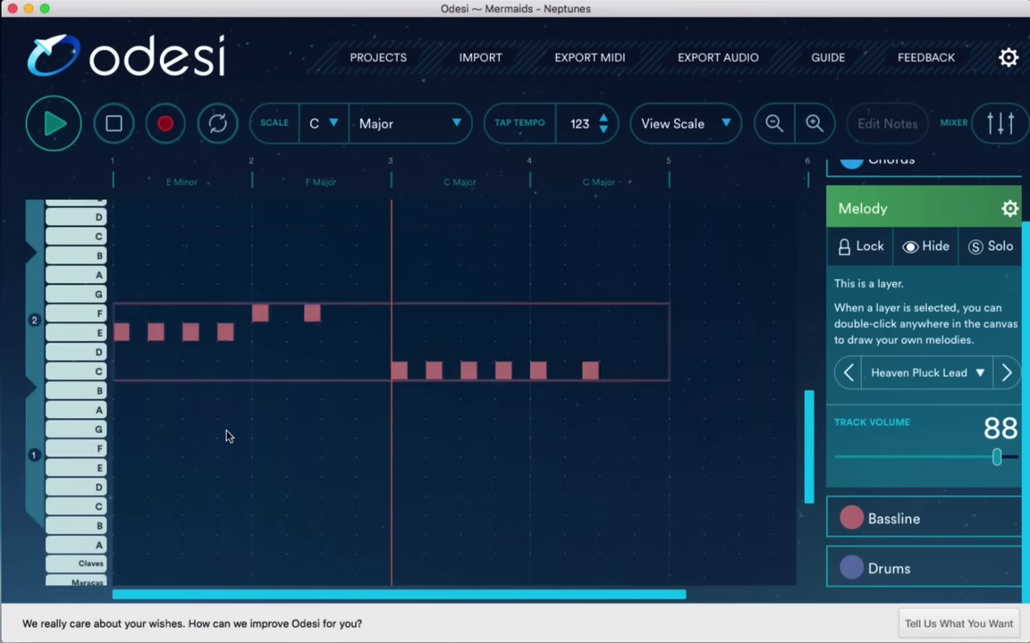
{"action": "left_click_drag", "start_coordinate": [62, 431], "coordinate": [71, 266]}
{"action": "scroll", "coordinate": [94, 304], "scroll_direction": "down", "scroll_amount": 1}
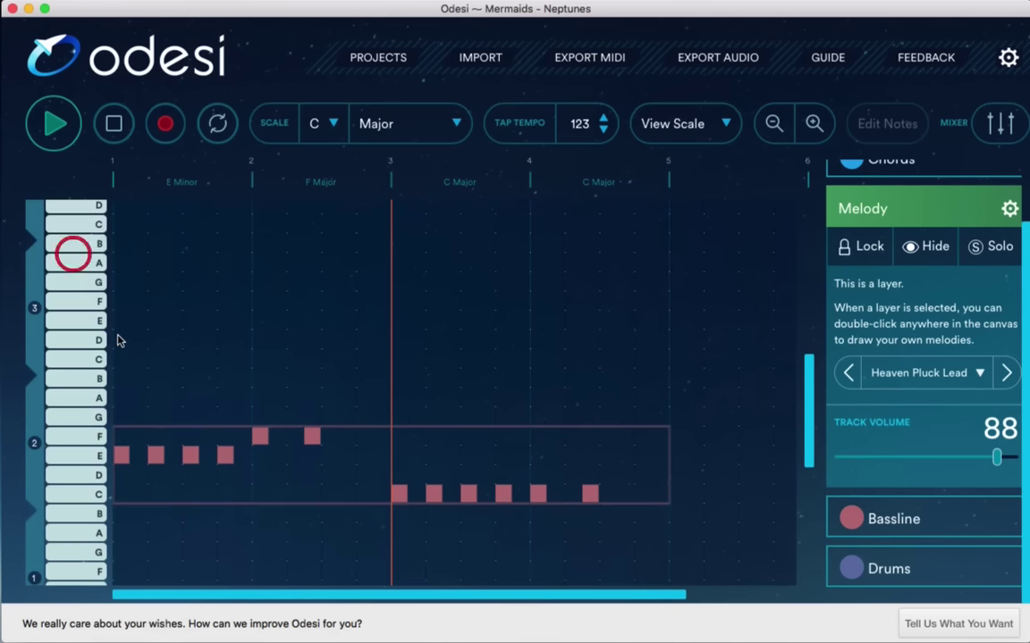
{"action": "double_click", "coordinate": [126, 342]}
{"action": "double_click", "coordinate": [164, 320]}
{"action": "double_click", "coordinate": [234, 282]}
{"action": "double_click", "coordinate": [303, 263]}
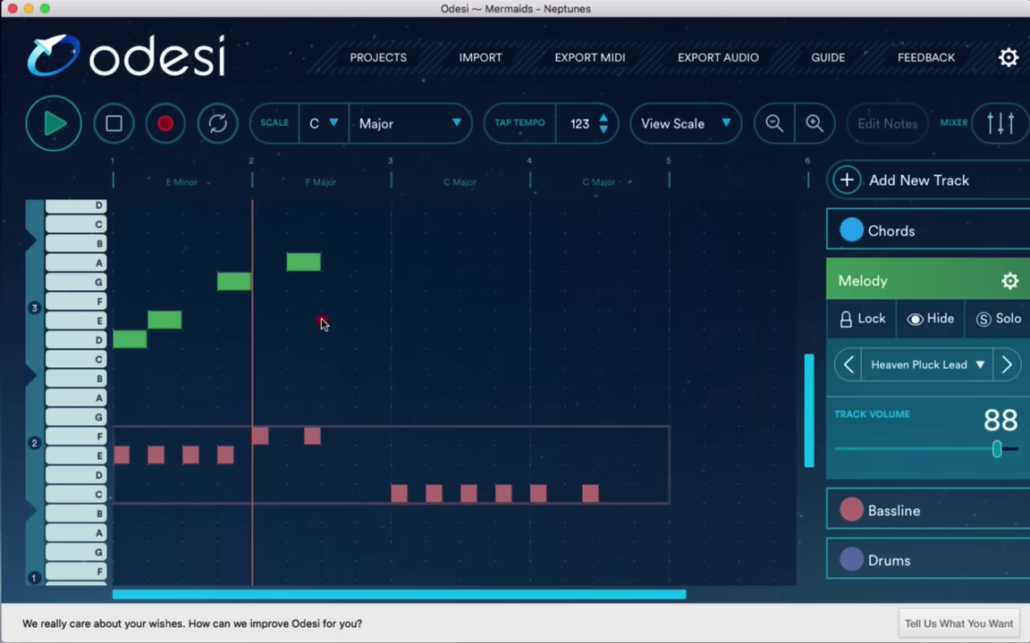
Continue the melody with more notes, ending on A and E in bar 4.
{"action": "scroll", "coordinate": [375, 357], "scroll_direction": "down", "scroll_amount": 1}
{"action": "double_click", "coordinate": [373, 390]}
{"action": "double_click", "coordinate": [338, 333]}
{"action": "double_click", "coordinate": [483, 275]}
{"action": "double_click", "coordinate": [523, 254]}
{"action": "double_click", "coordinate": [586, 313]}
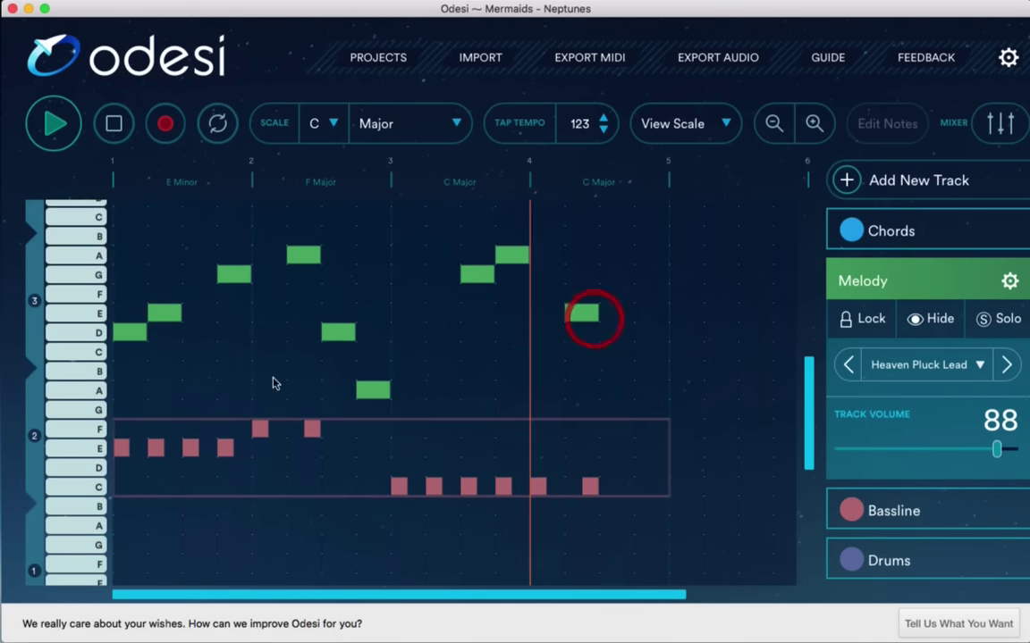
Audition keyboard pitches and add an F at bar 3 and a C at bar 4.
{"action": "scroll", "coordinate": [250, 389], "scroll_direction": "up", "scroll_amount": 5}
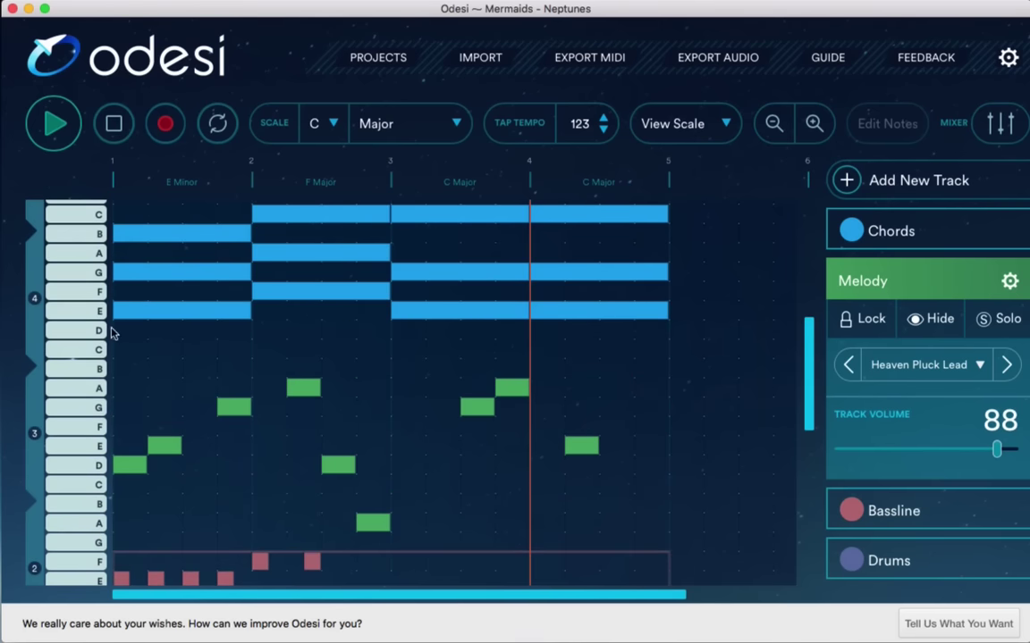
{"action": "mouse_move", "coordinate": [88, 356]}
{"action": "left_mouse_down"}
{"action": "mouse_move", "coordinate": [90, 511]}
{"action": "mouse_move", "coordinate": [87, 350]}
{"action": "mouse_move", "coordinate": [88, 478]}
{"action": "left_mouse_up"}
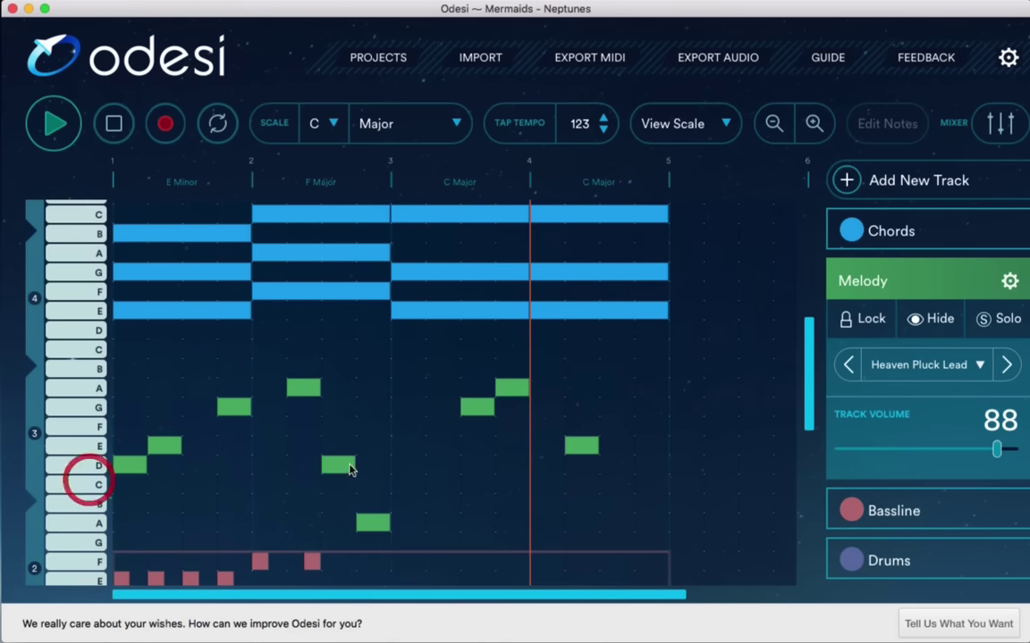
{"action": "left_click", "coordinate": [434, 427]}
{"action": "left_click", "coordinate": [546, 490]}
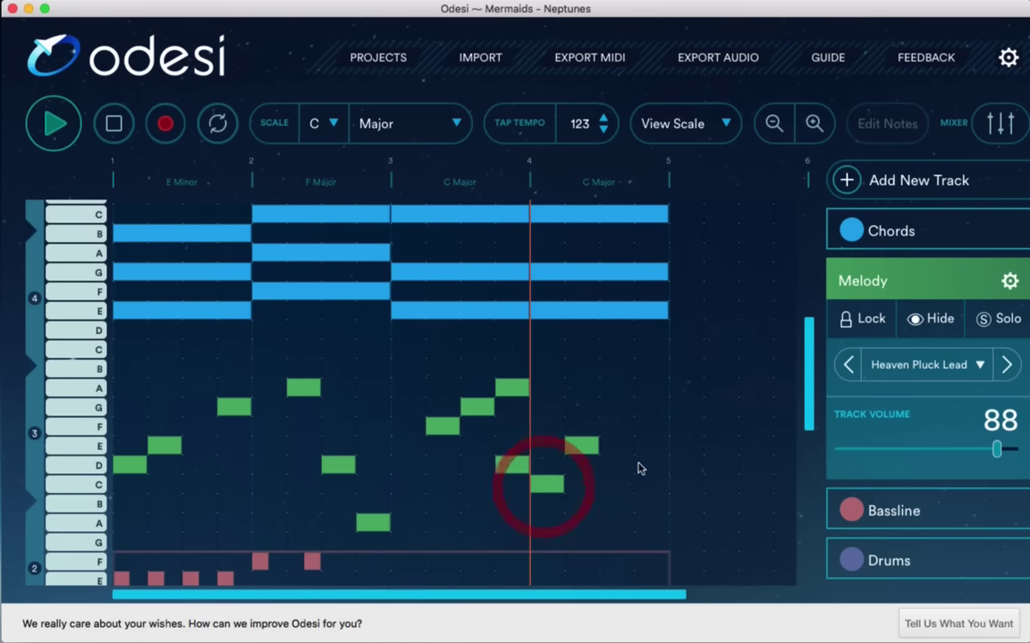
Play the melody with an added high C, then delete the eleven later notes.
{"action": "key", "text": "space"}
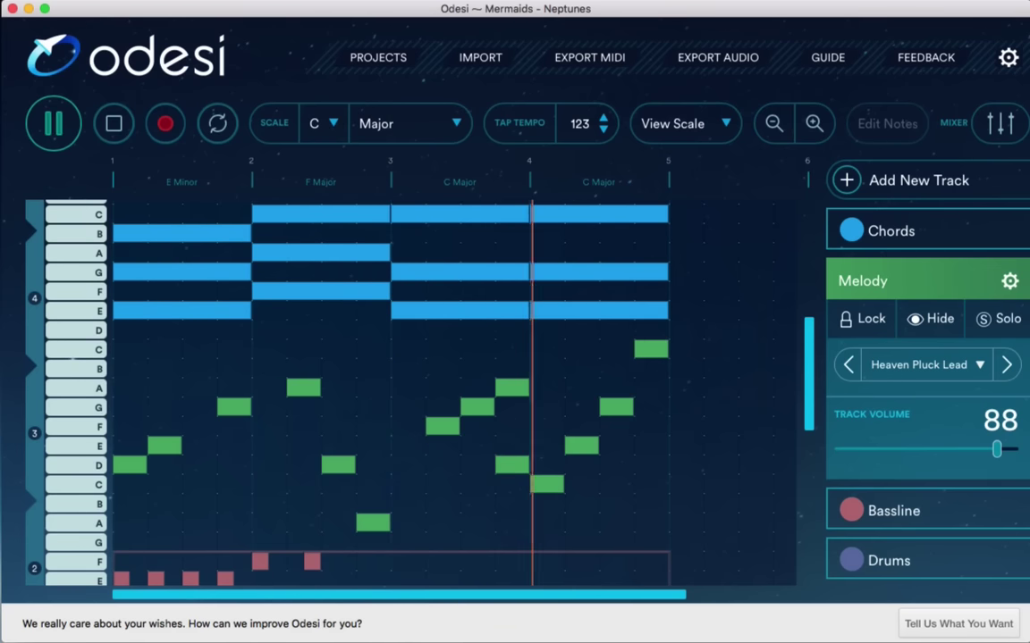
{"action": "left_click", "coordinate": [637, 348]}
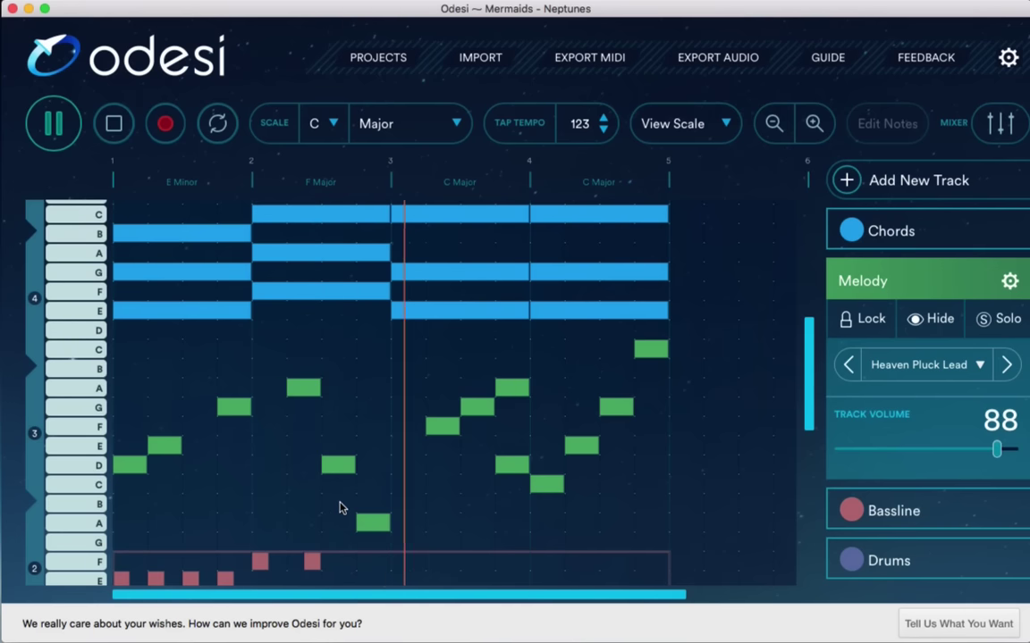
{"action": "key", "text": "space"}
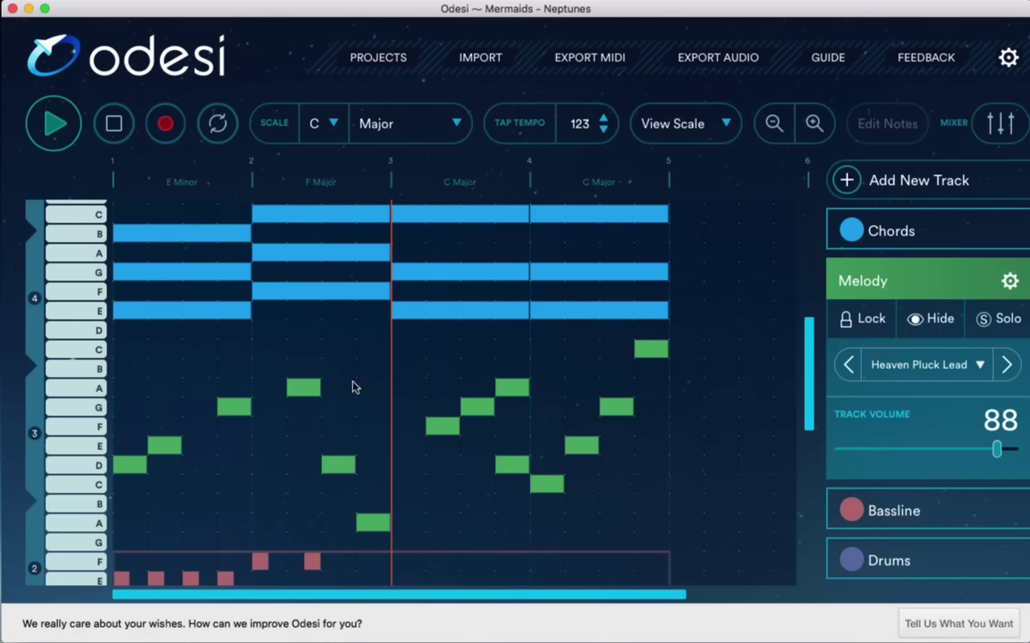
{"action": "left_click_drag", "start_coordinate": [286, 344], "coordinate": [672, 554]}
{"action": "key", "text": "Delete"}
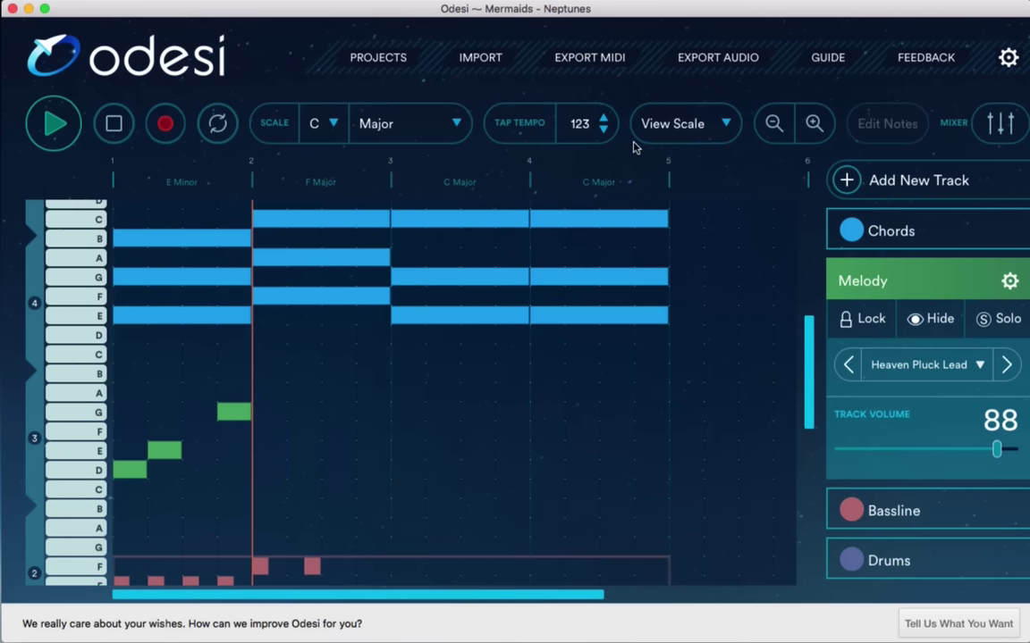
Switch the piano roll to View Normal and scroll through all chromatic rows.
{"action": "left_click", "coordinate": [686, 132]}
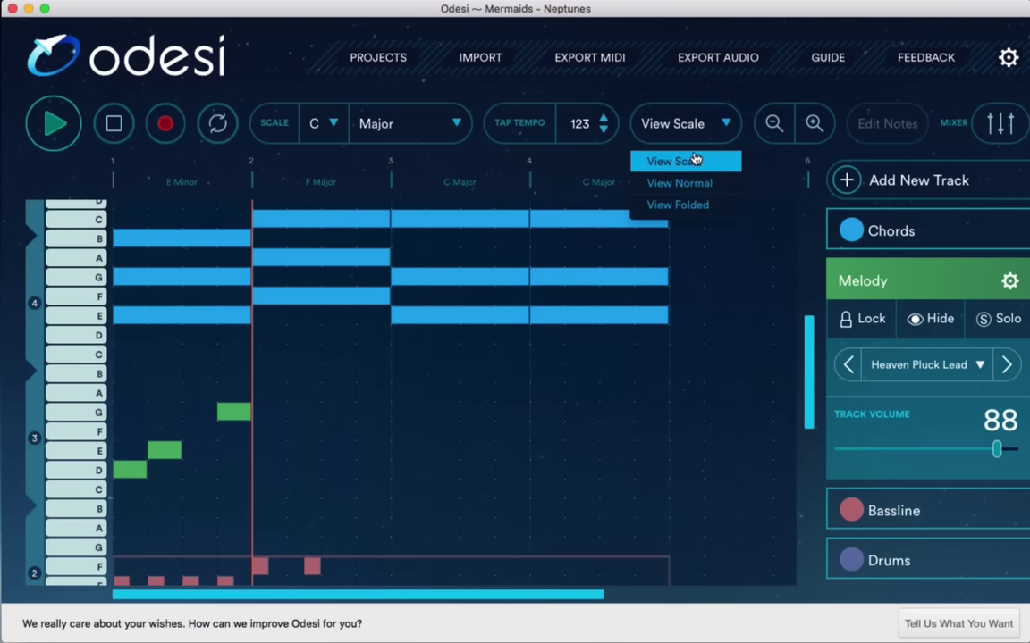
{"action": "left_click", "coordinate": [708, 183]}
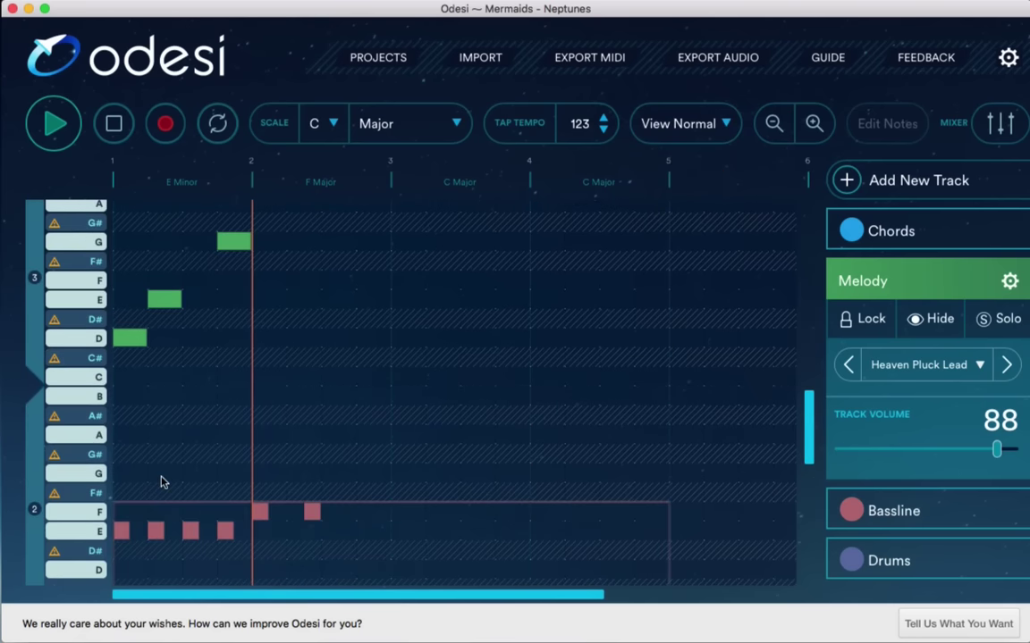
{"action": "scroll", "coordinate": [161, 483], "scroll_direction": "up", "scroll_amount": 4}
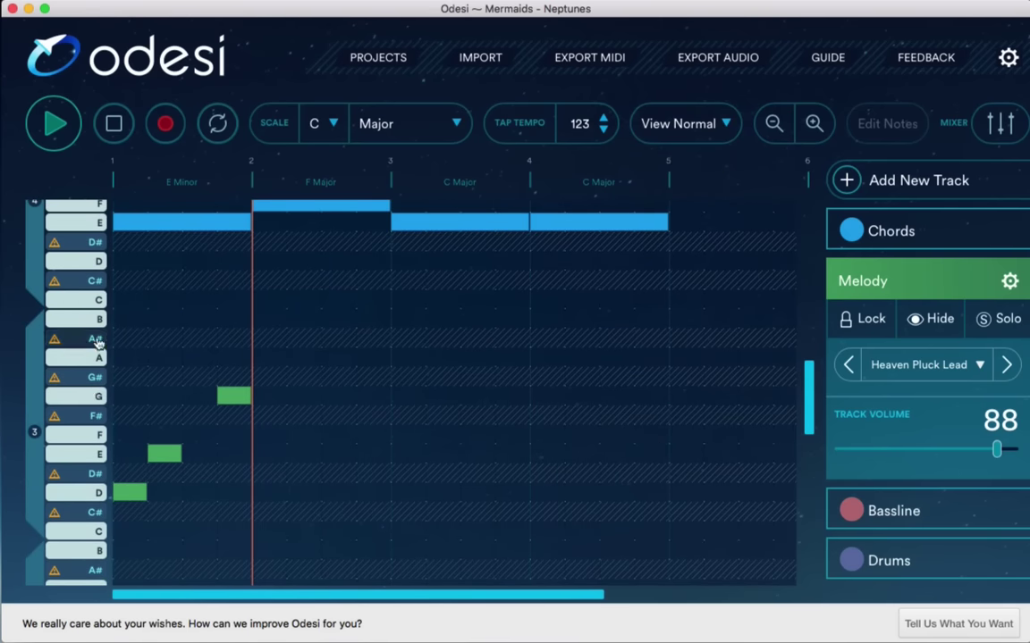
{"action": "scroll", "coordinate": [84, 456], "scroll_direction": "up", "scroll_amount": 5}
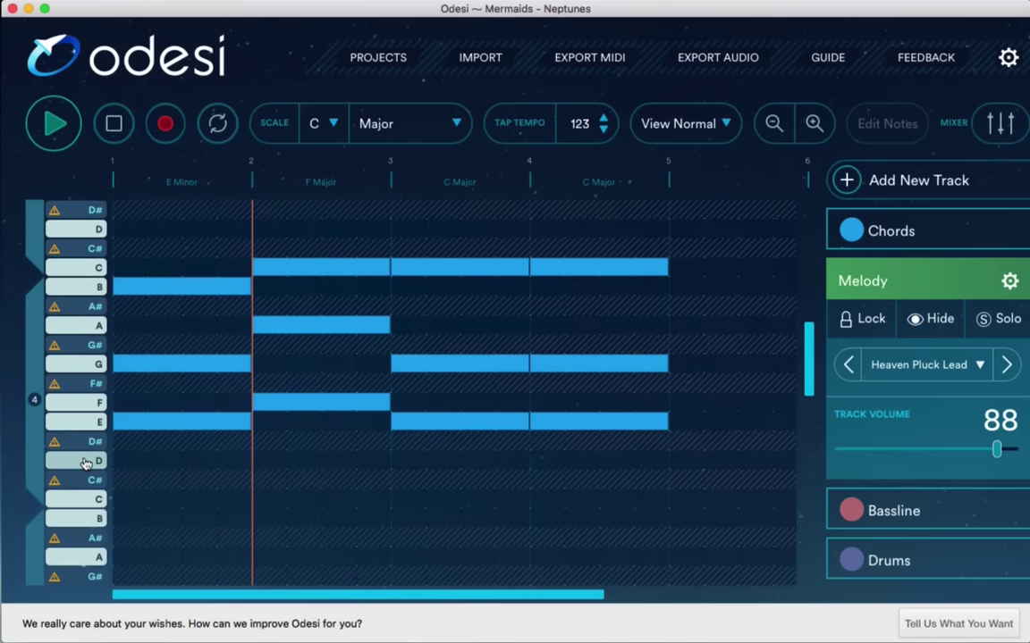
{"action": "scroll", "coordinate": [86, 460], "scroll_direction": "up", "scroll_amount": 4}
{"action": "scroll", "coordinate": [520, 259], "scroll_direction": "down", "scroll_amount": 8}
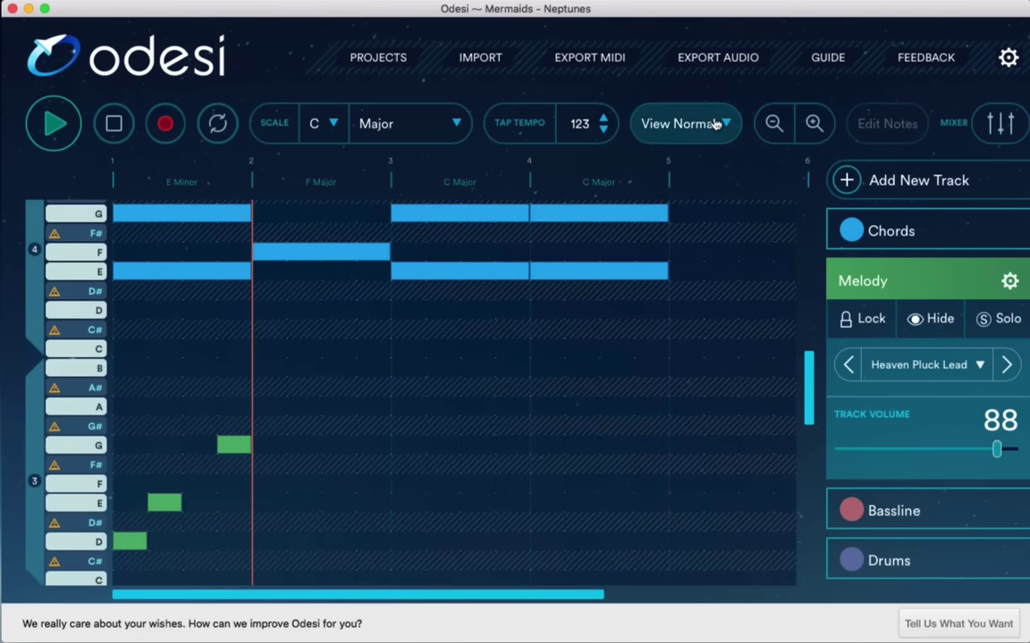
{"action": "left_click", "coordinate": [715, 123]}
Choose View Folded and move the playhead to bar 4.
{"action": "left_click", "coordinate": [676, 204]}
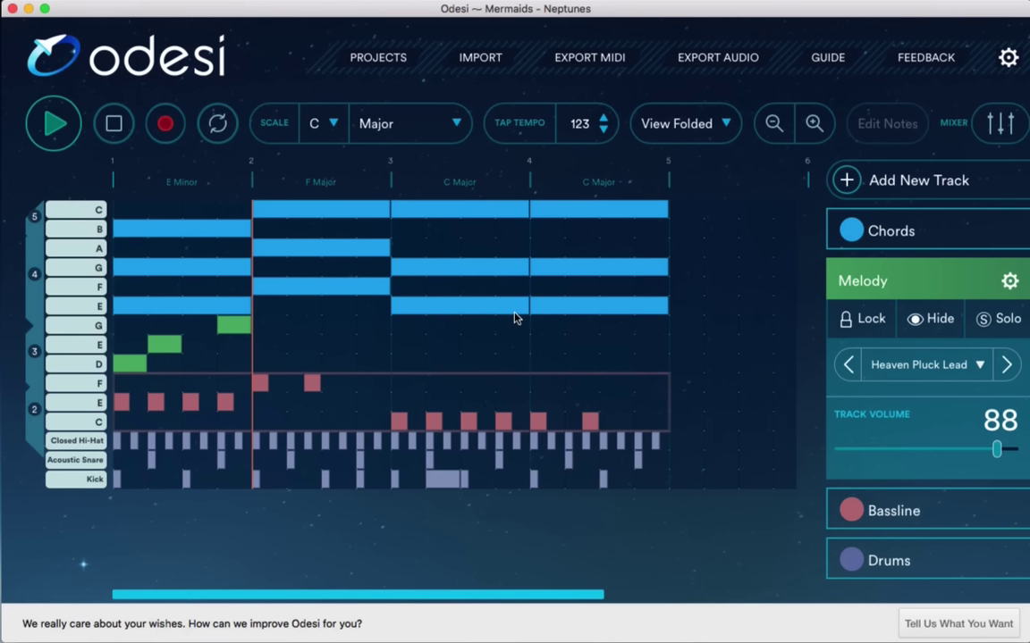
{"action": "left_click", "coordinate": [529, 162]}
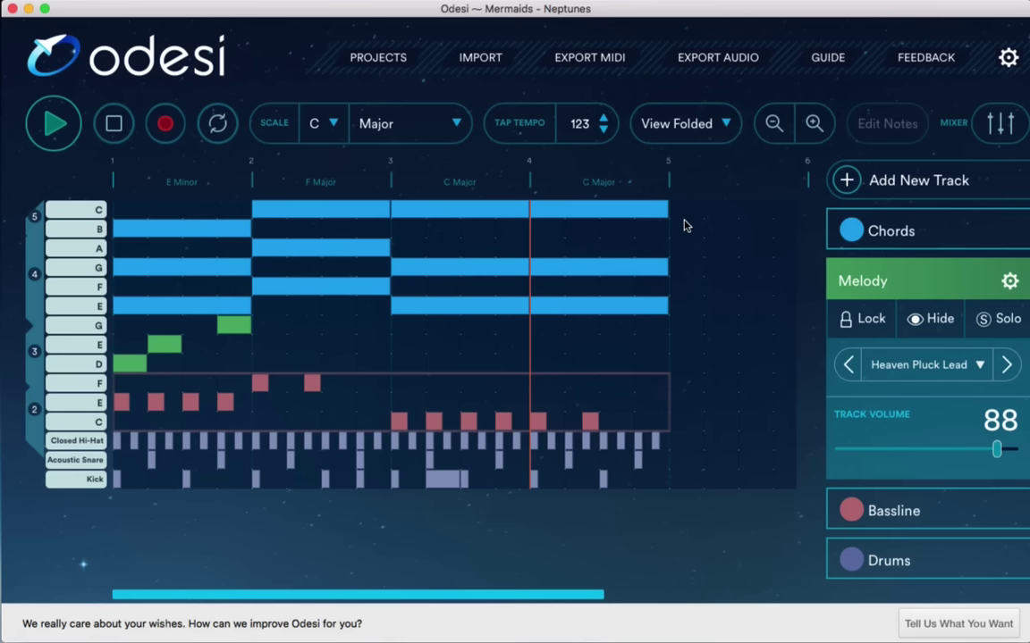
Delete the D, E and G melody notes and play back chords, bassline and drums.
{"action": "left_click_drag", "start_coordinate": [280, 327], "coordinate": [69, 333]}
{"action": "key", "text": "Delete"}
{"action": "key", "text": "space"}
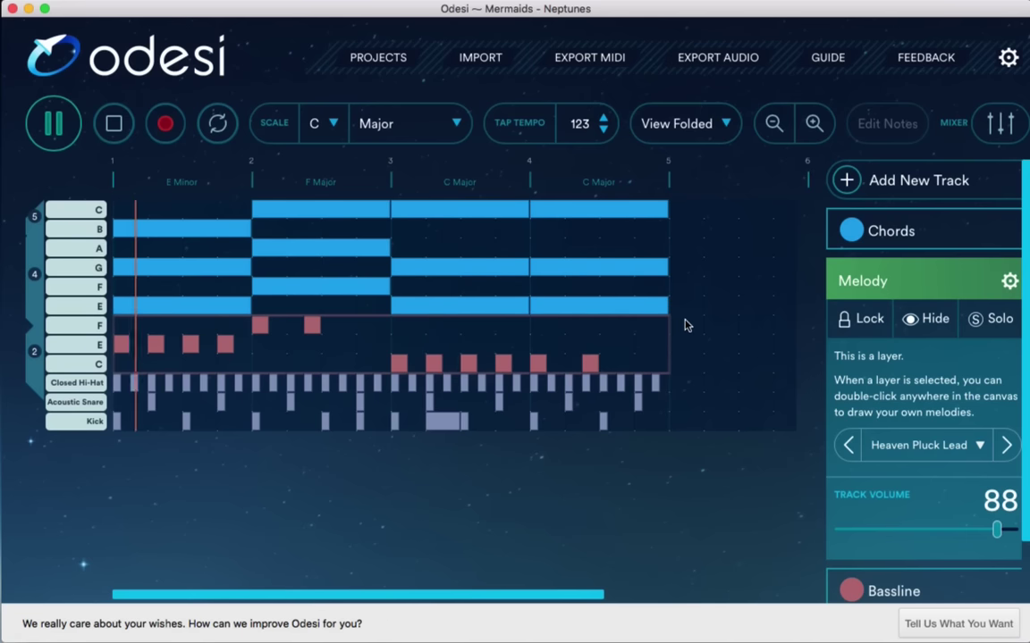
Export the full track as MIDI named 'Mermaids - Neptunes version' in Documents.
{"action": "left_click", "coordinate": [583, 60]}
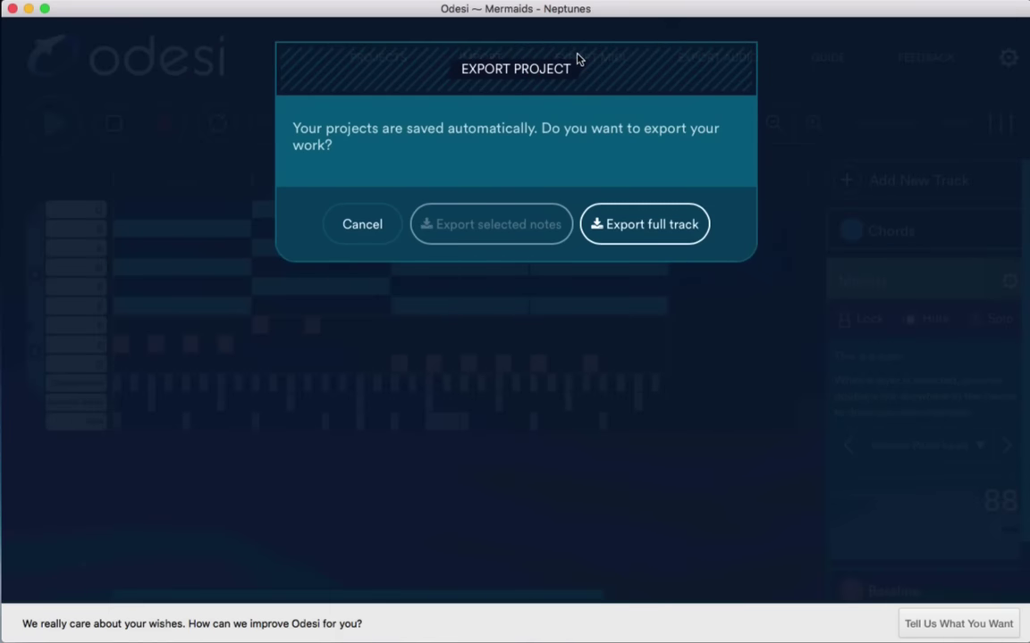
{"action": "left_click", "coordinate": [680, 231]}
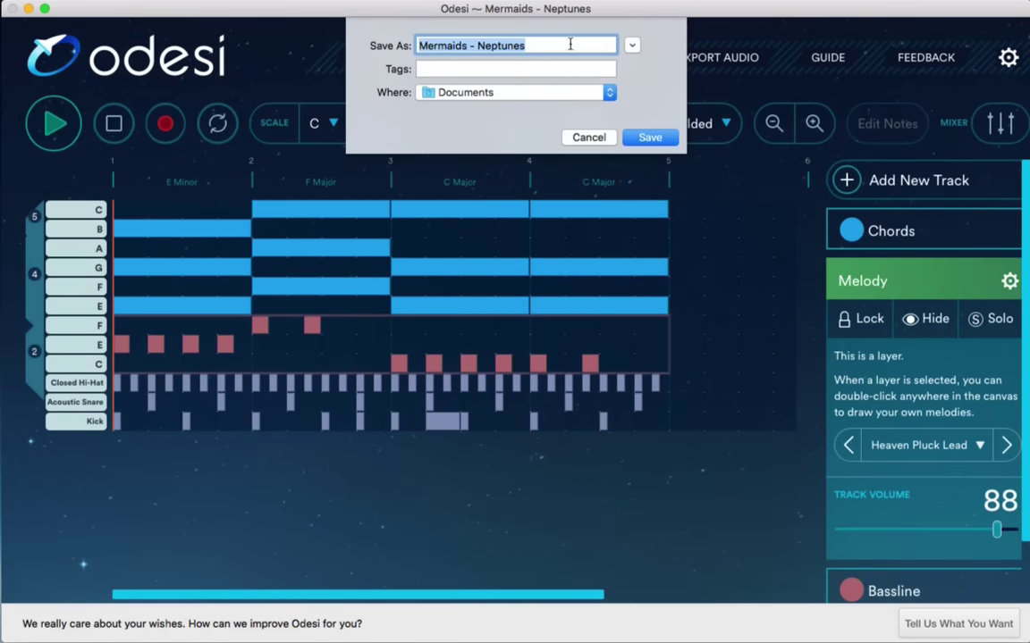
{"action": "left_click", "coordinate": [568, 42]}
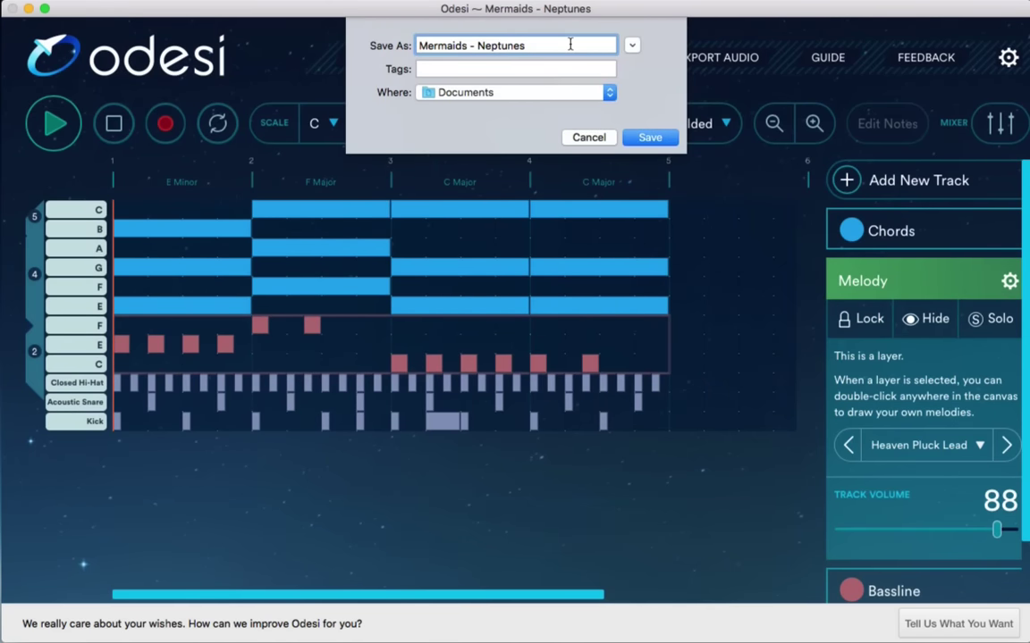
{"action": "type", "text": "version 1"}
{"action": "key", "text": "Return"}
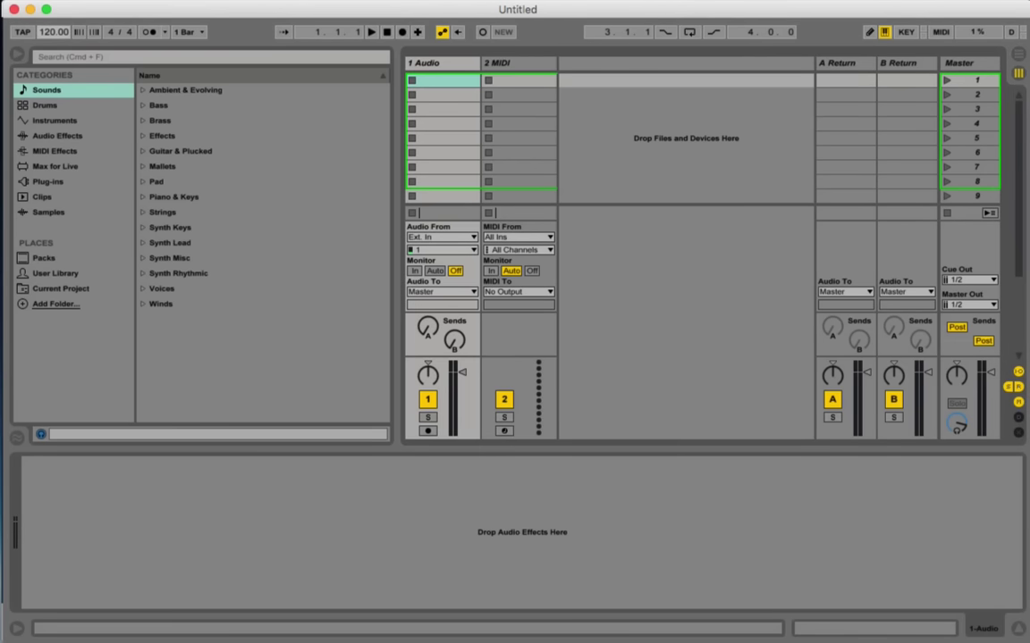
Set tempo 123 in Arrangement View with tracks 1 Audio, 2 Audio and 3 MIDI.
{"action": "left_click", "coordinate": [51, 32]}
{"action": "key", "text": "Return"}
{"action": "key", "text": "Tab"}
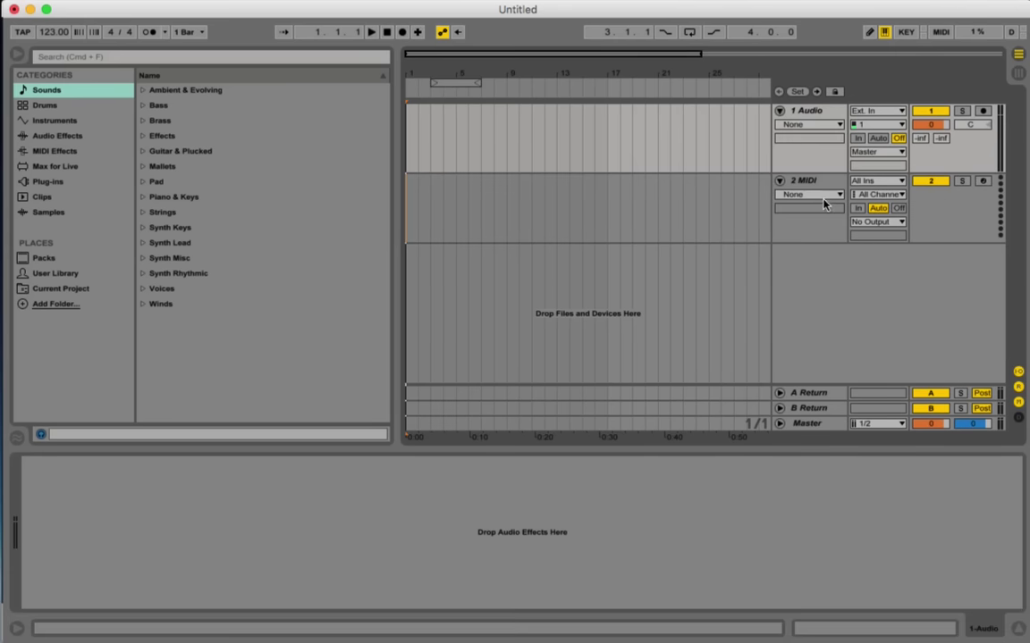
{"action": "key", "text": "super+t"}
{"action": "key", "text": "super+t"}
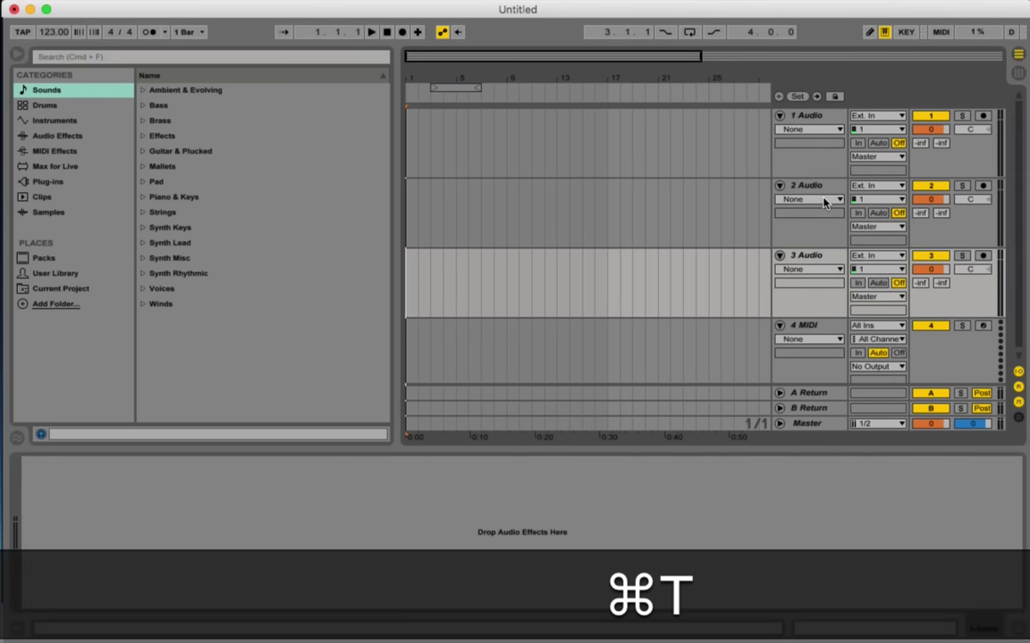
{"action": "left_click", "coordinate": [808, 256]}
{"action": "key", "text": "BackSpace"}
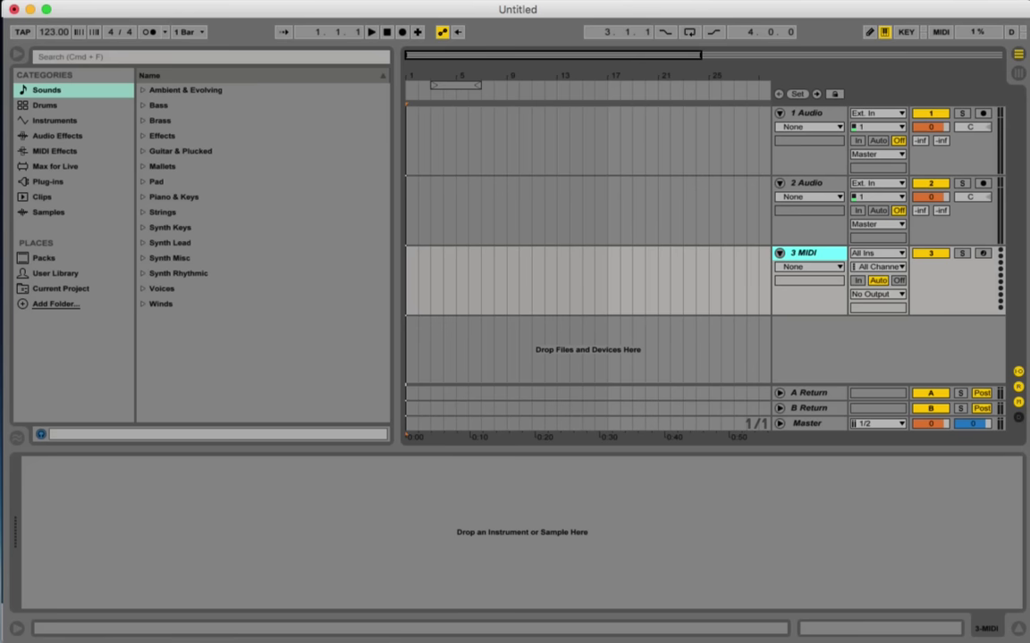
Drag Mermaids - Neptunes version 1.mid from Documents, sorted by date, into the arrangement.
{"action": "left_click", "coordinate": [2, 506]}
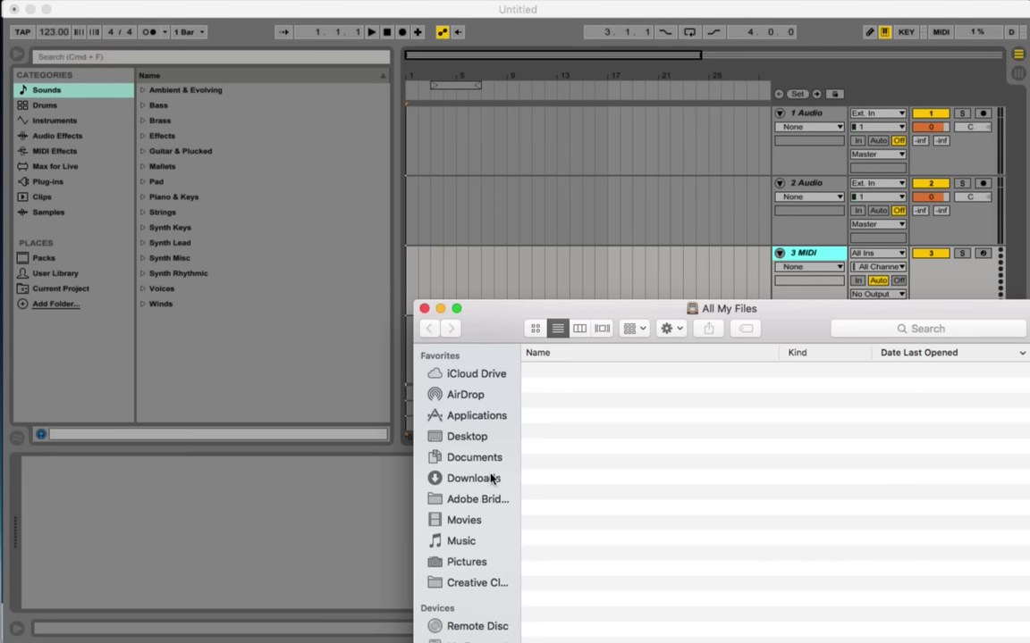
{"action": "left_click", "coordinate": [474, 457]}
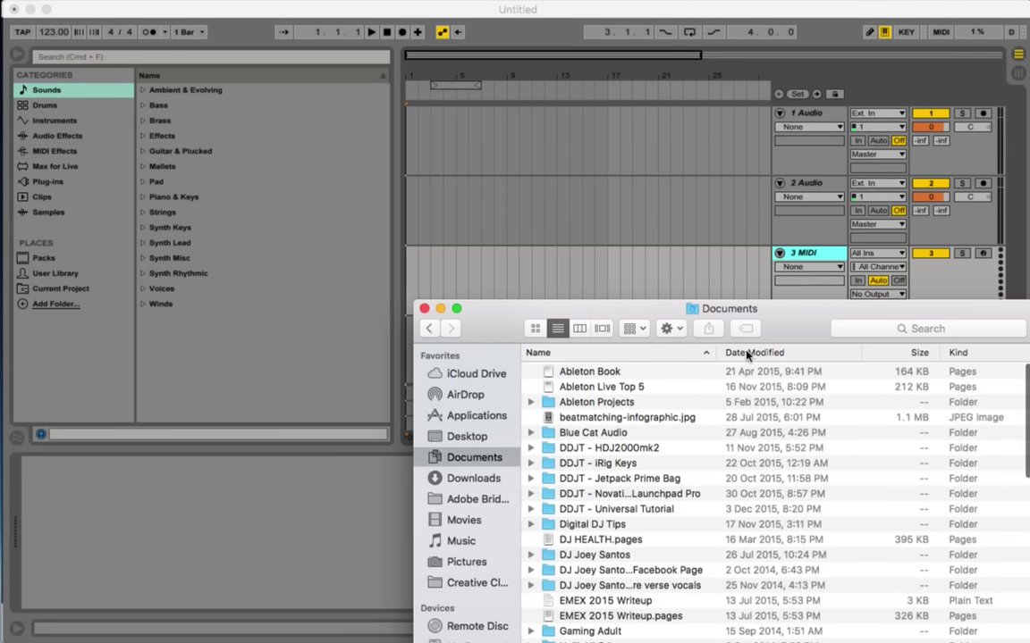
{"action": "left_click", "coordinate": [749, 352]}
{"action": "left_click_drag", "start_coordinate": [490, 335], "coordinate": [759, 427]}
{"action": "left_click", "coordinate": [851, 464]}
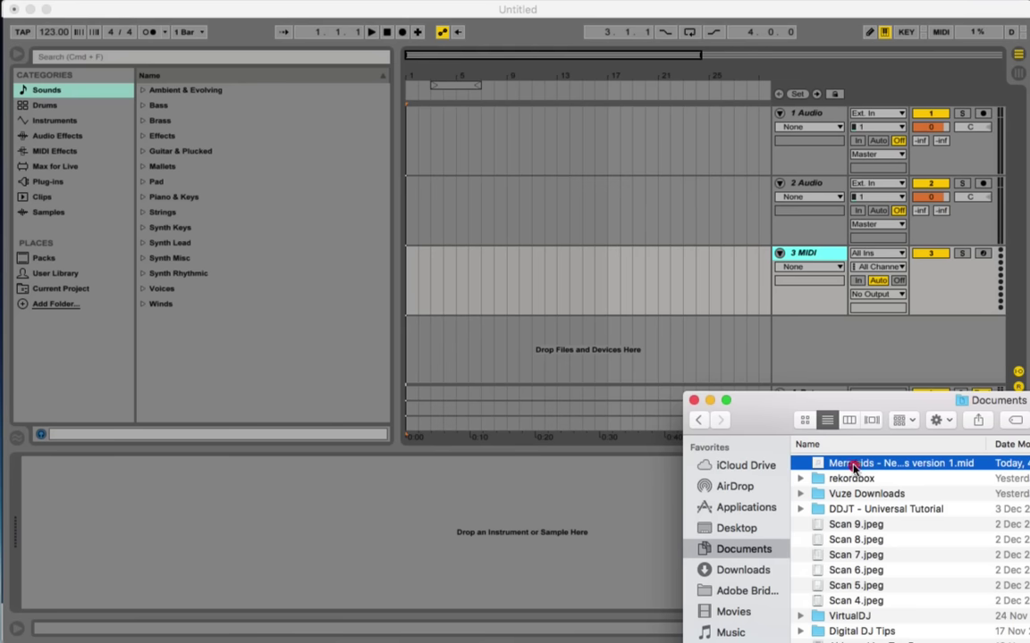
{"action": "mouse_move", "coordinate": [852, 465]}
{"action": "left_mouse_down"}
{"action": "mouse_move", "coordinate": [528, 175]}
{"action": "mouse_move", "coordinate": [471, 158]}
{"action": "mouse_move", "coordinate": [413, 159]}
{"action": "left_mouse_up"}
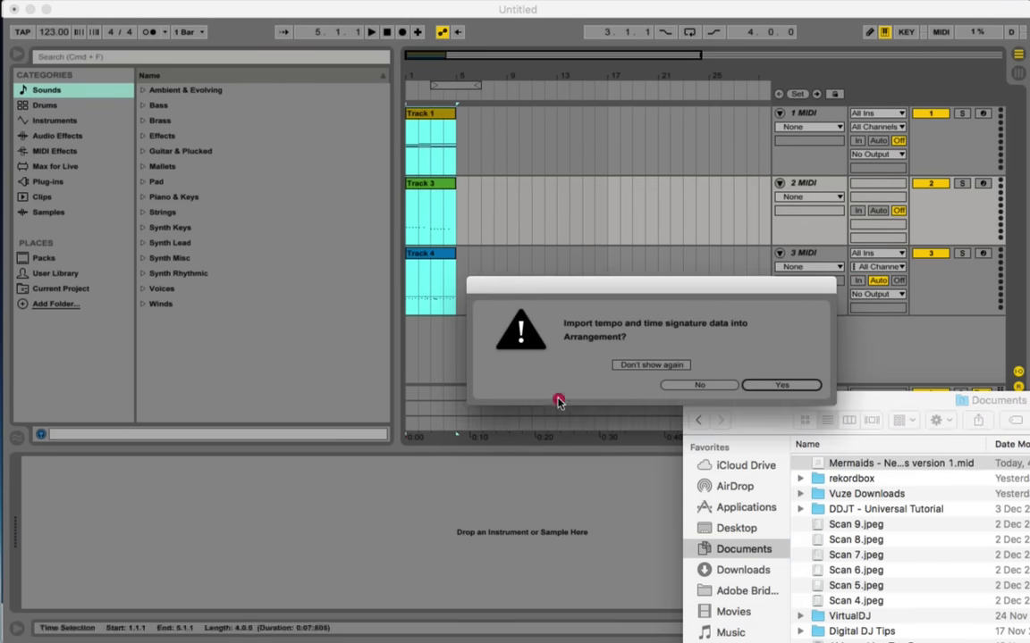
Import the file's tempo and load Grand Piano onto the first MIDI track.
{"action": "left_click", "coordinate": [784, 385]}
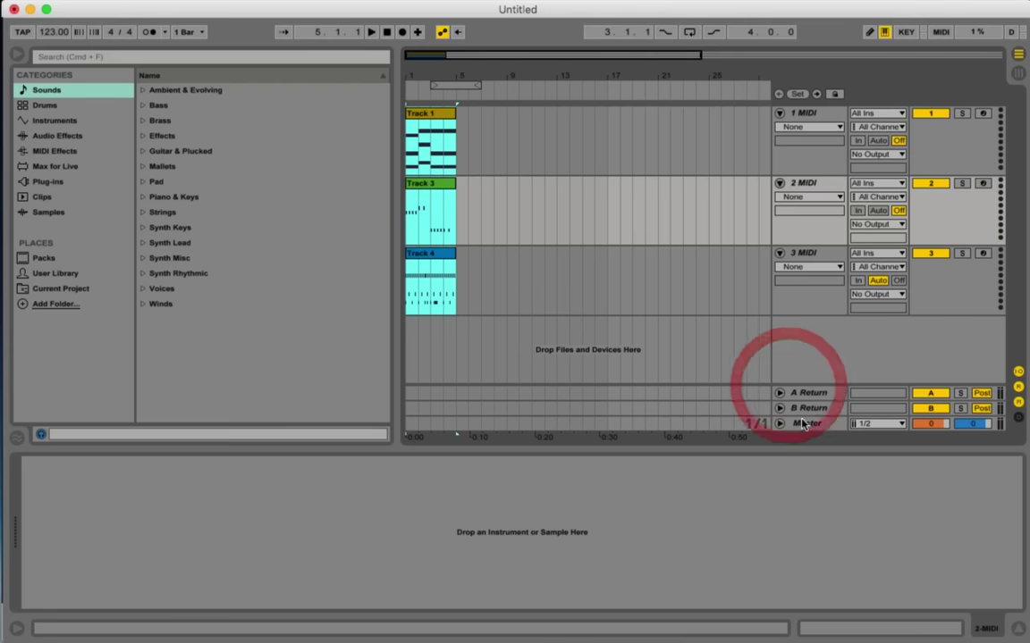
{"action": "left_click", "coordinate": [803, 113]}
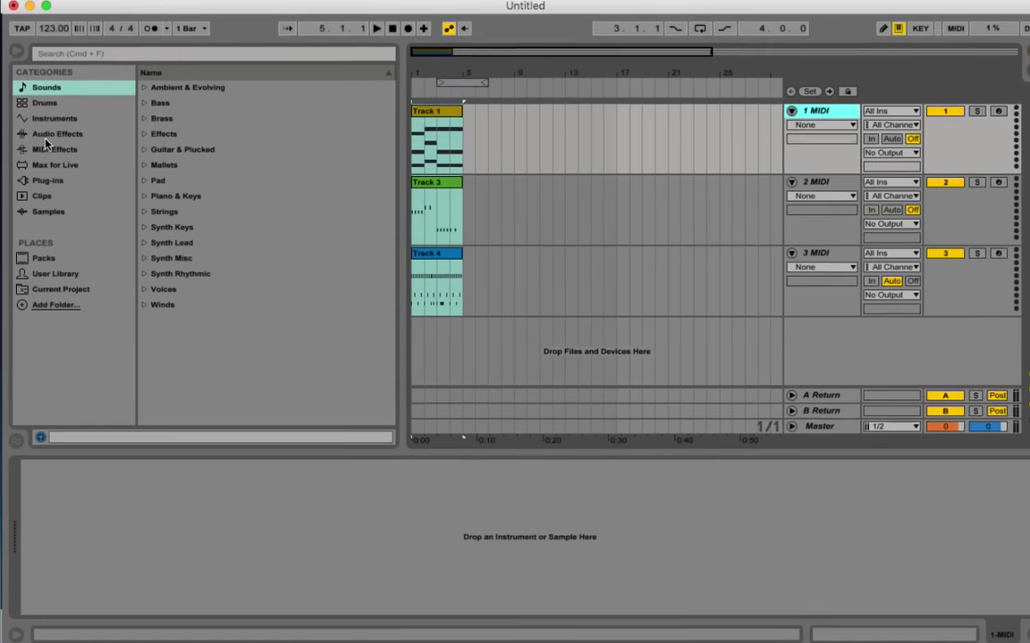
{"action": "left_click", "coordinate": [47, 134]}
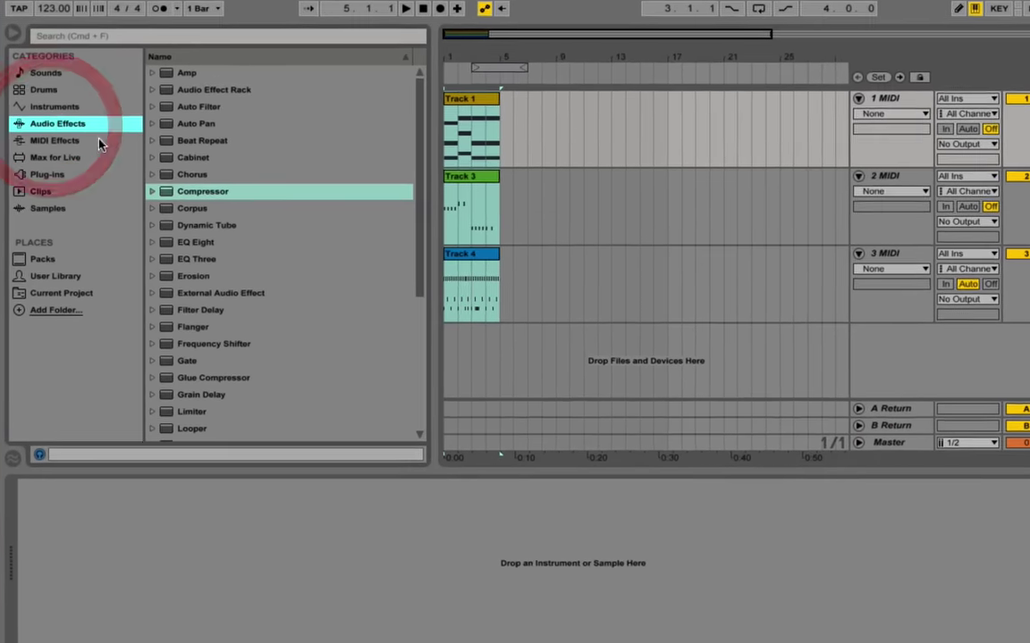
{"action": "left_click", "coordinate": [59, 59]}
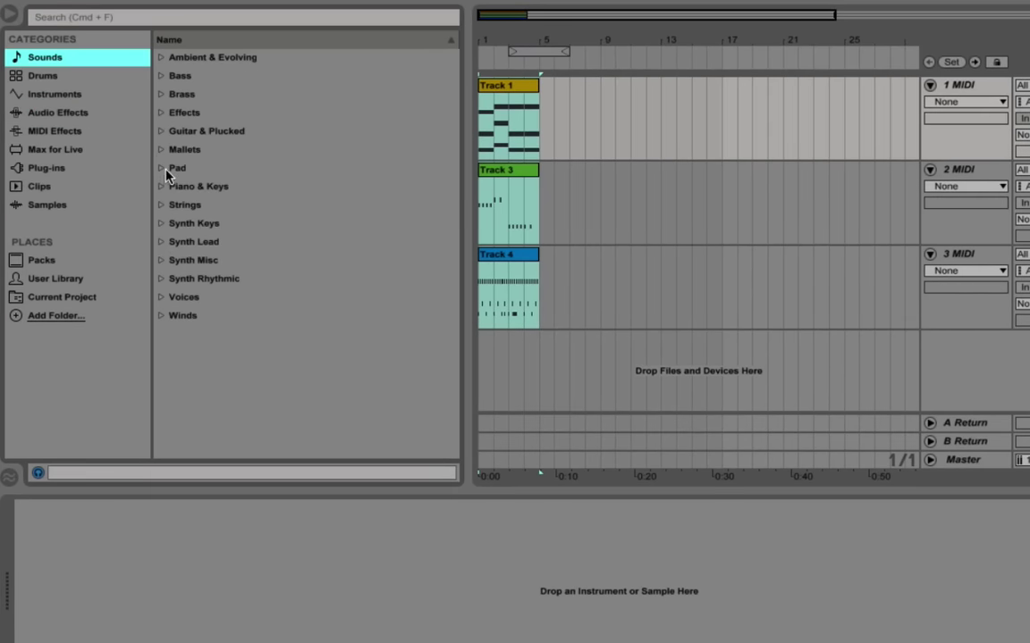
{"action": "left_click", "coordinate": [161, 186]}
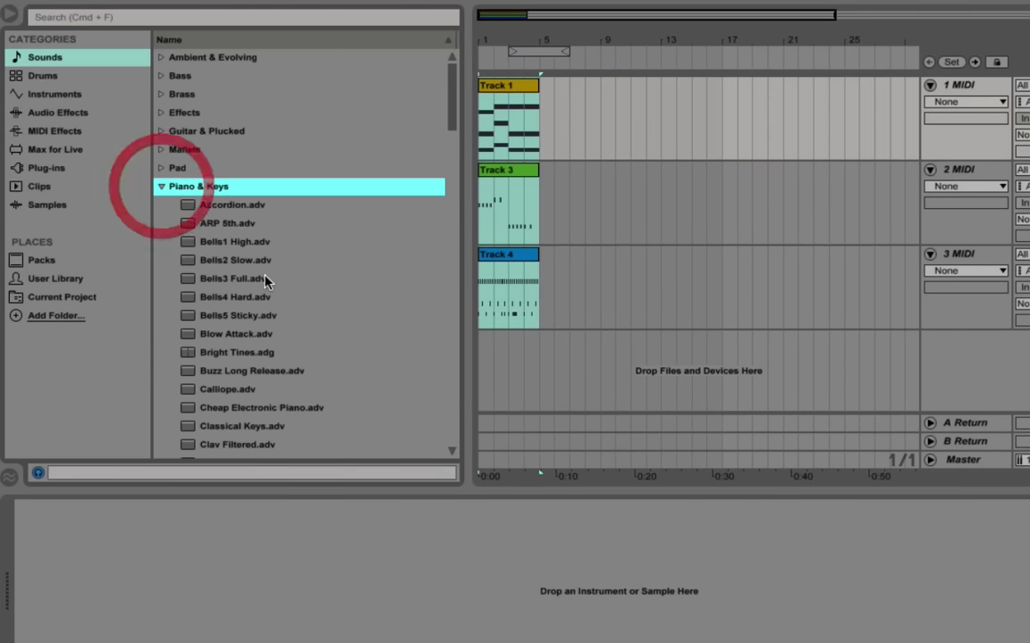
{"action": "scroll", "coordinate": [264, 277], "scroll_direction": "down", "scroll_amount": 10}
{"action": "scroll", "coordinate": [277, 299], "scroll_direction": "down", "scroll_amount": 7}
{"action": "scroll", "coordinate": [286, 300], "scroll_direction": "up", "scroll_amount": 3}
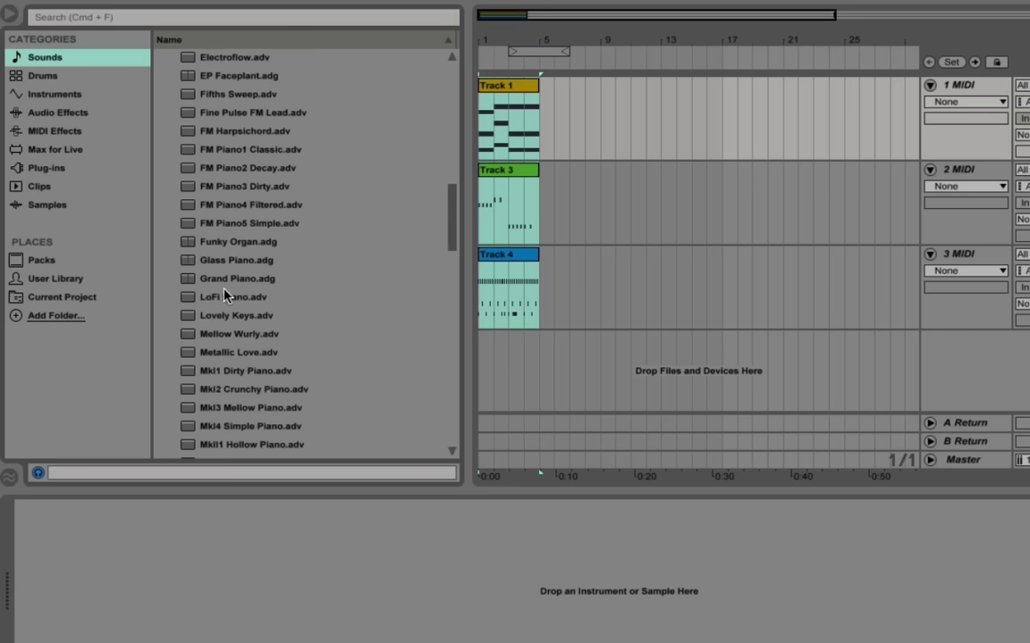
{"action": "double_click", "coordinate": [219, 281]}
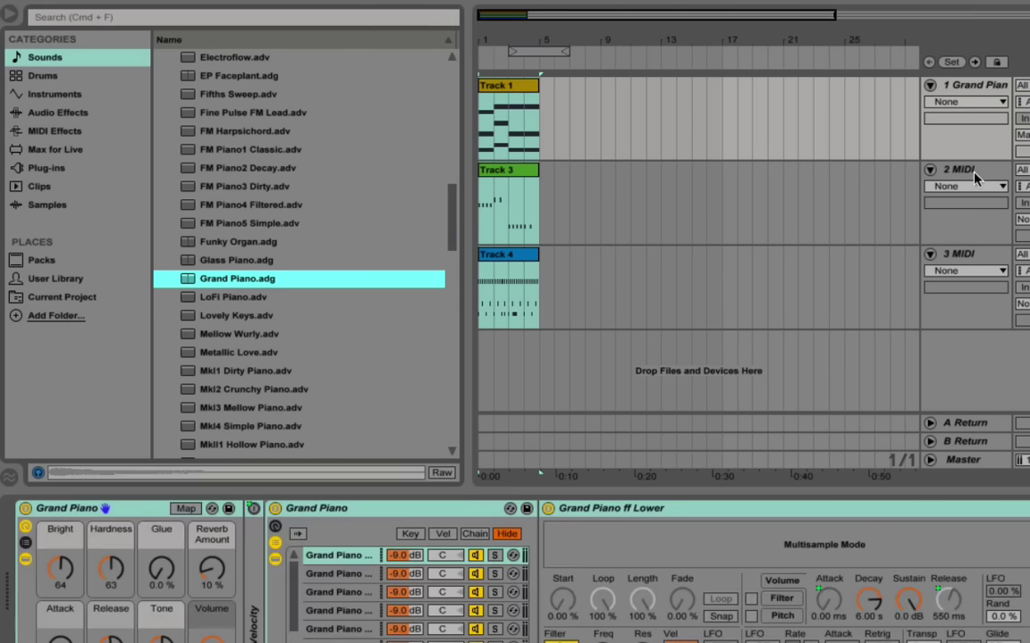
Audition bass presets and load Analog Saw Bass onto the second MIDI track.
{"action": "left_click", "coordinate": [964, 170]}
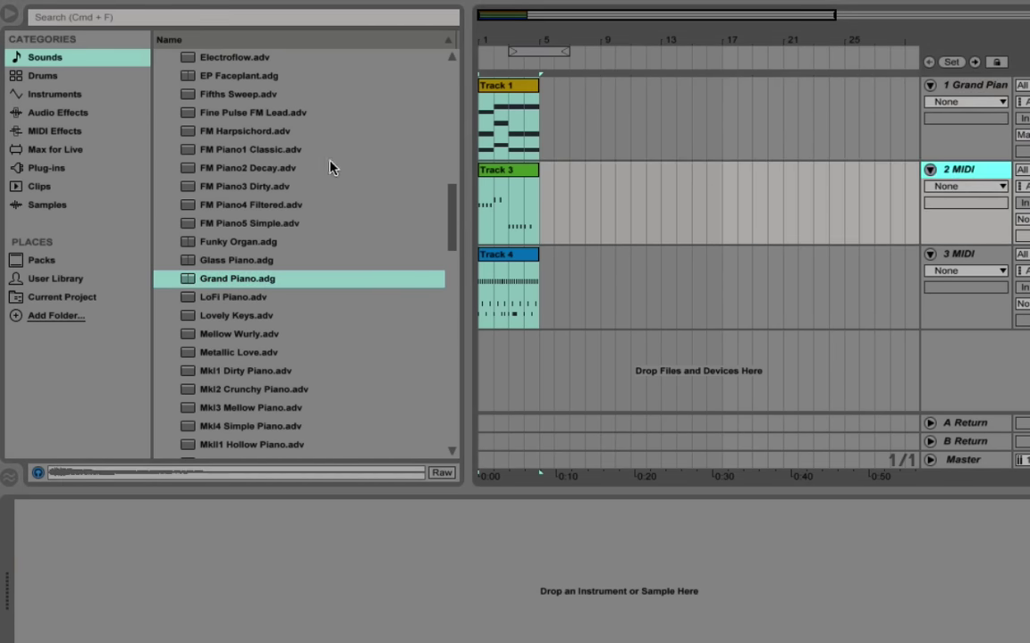
{"action": "scroll", "coordinate": [329, 167], "scroll_direction": "up", "scroll_amount": 10}
{"action": "left_click", "coordinate": [163, 80]}
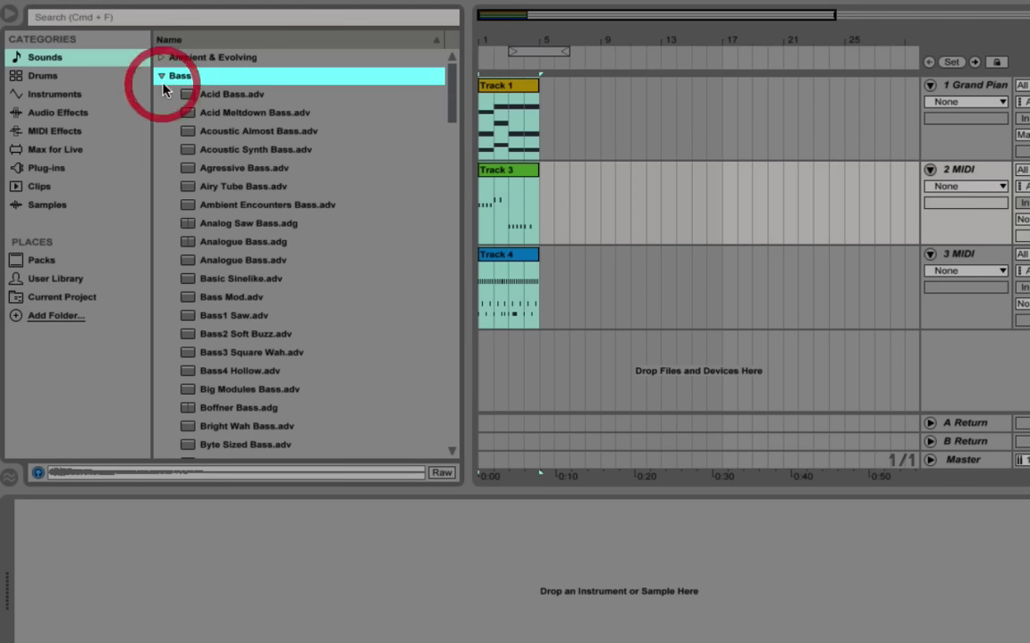
{"action": "left_click", "coordinate": [218, 130]}
{"action": "left_click", "coordinate": [253, 149]}
{"action": "left_click", "coordinate": [253, 112]}
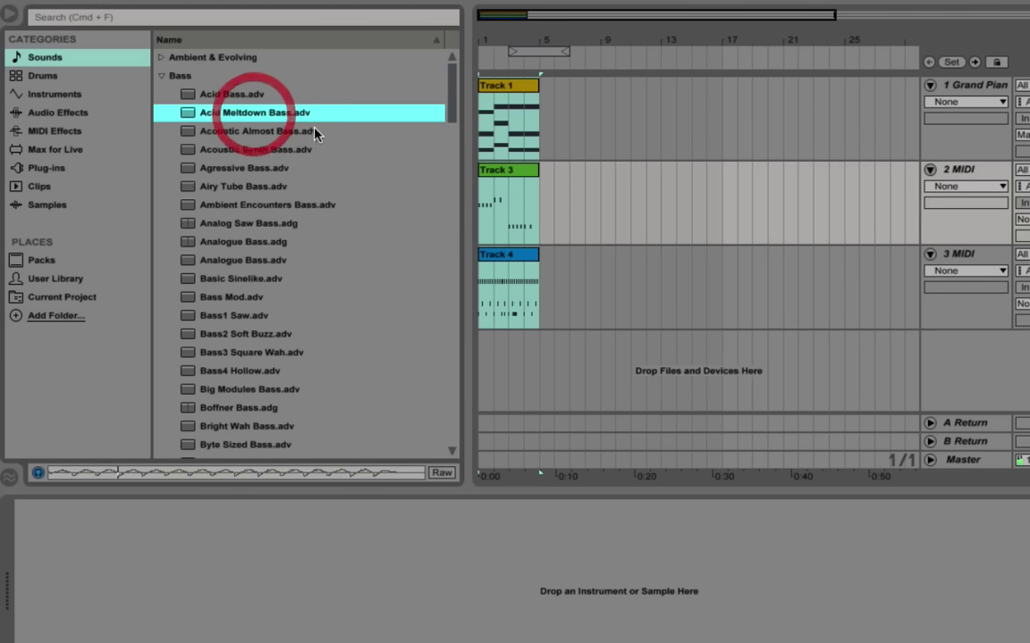
{"action": "left_click", "coordinate": [255, 224]}
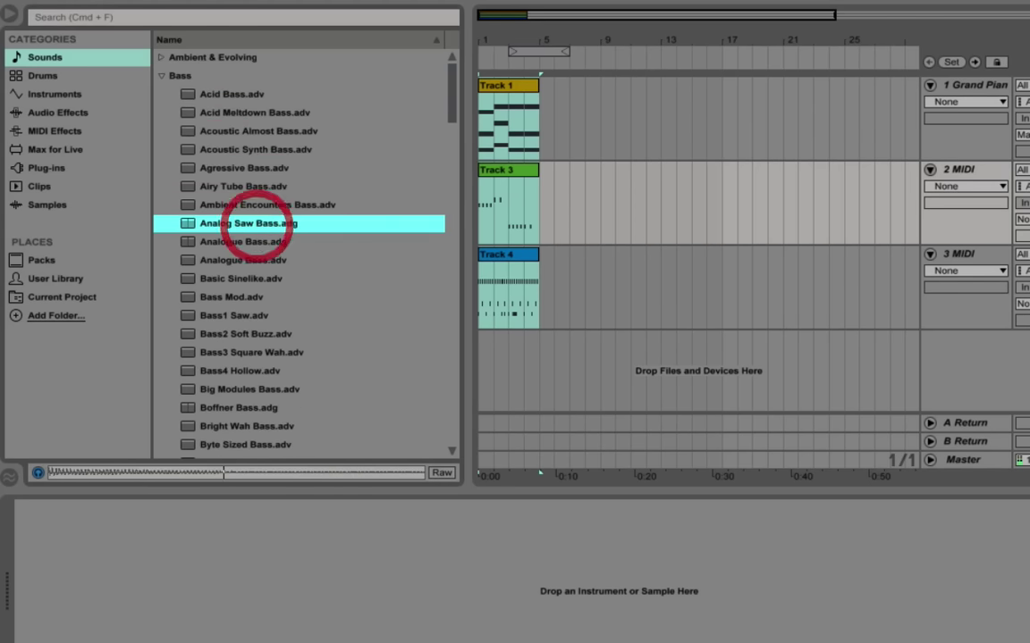
{"action": "double_click", "coordinate": [255, 224]}
{"action": "left_click", "coordinate": [894, 255]}
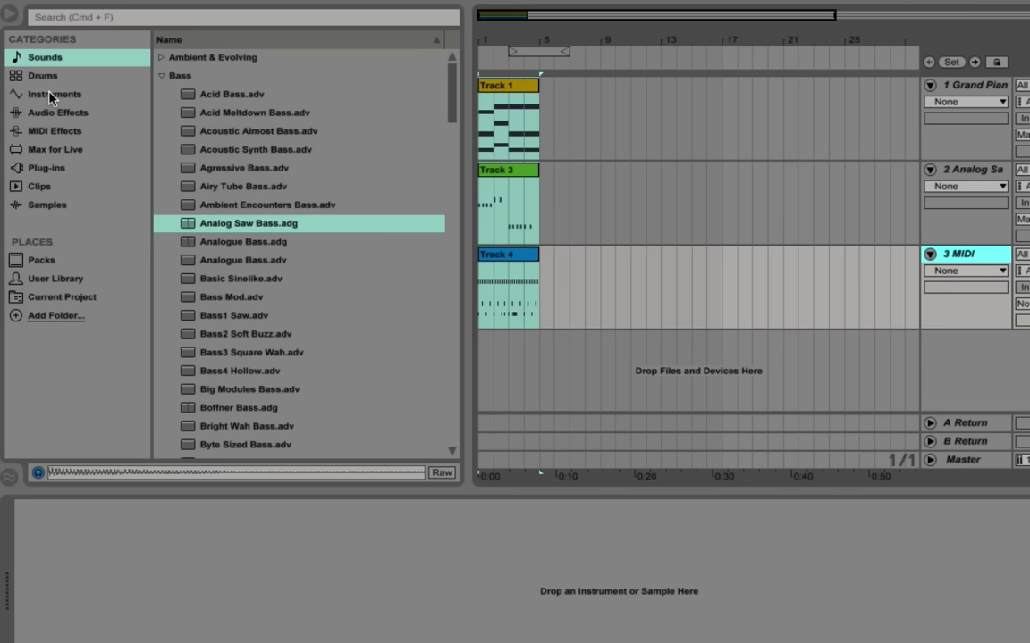
{"action": "left_click", "coordinate": [42, 76]}
Load Kit-Core 808 onto track 3, play the arrangement, and open the drum clip's notes.
{"action": "scroll", "coordinate": [268, 268], "scroll_direction": "down", "scroll_amount": 15}
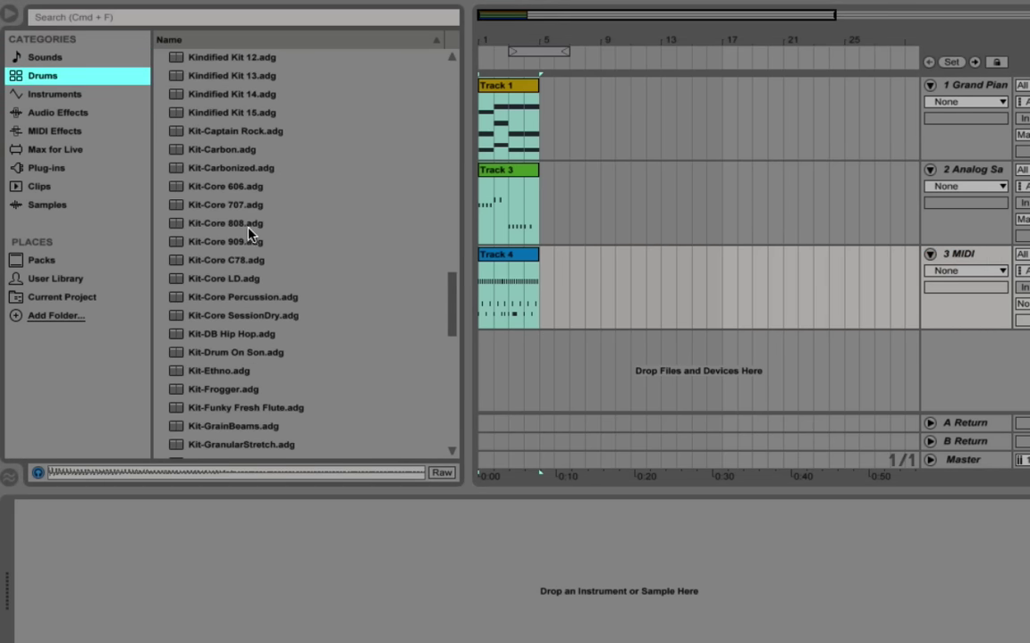
{"action": "left_click_drag", "start_coordinate": [257, 229], "coordinate": [961, 277]}
{"action": "key", "text": "space"}
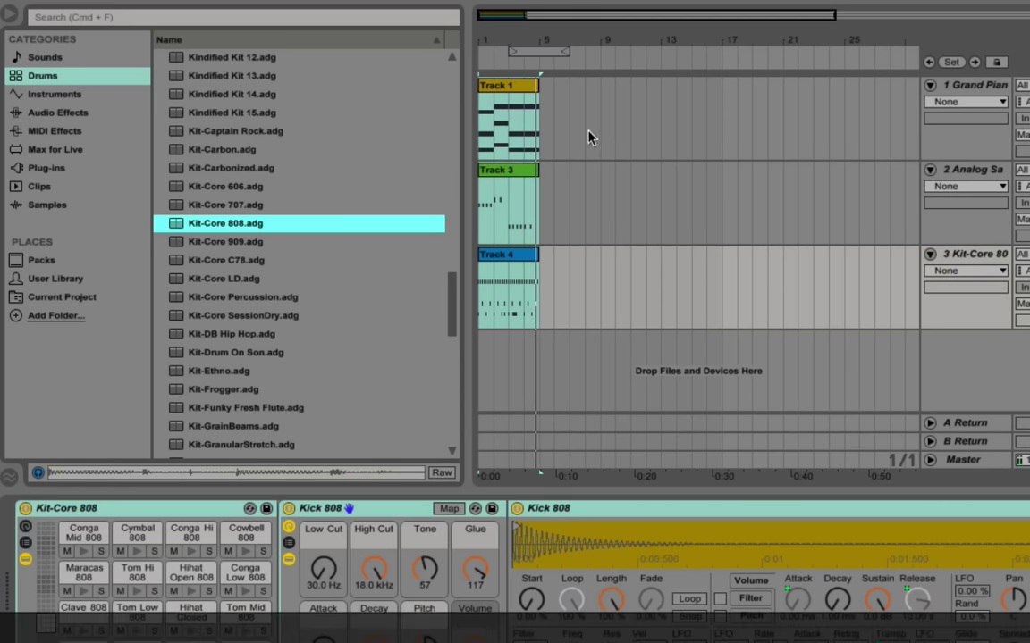
{"action": "left_click_drag", "start_coordinate": [547, 41], "coordinate": [568, 188]}
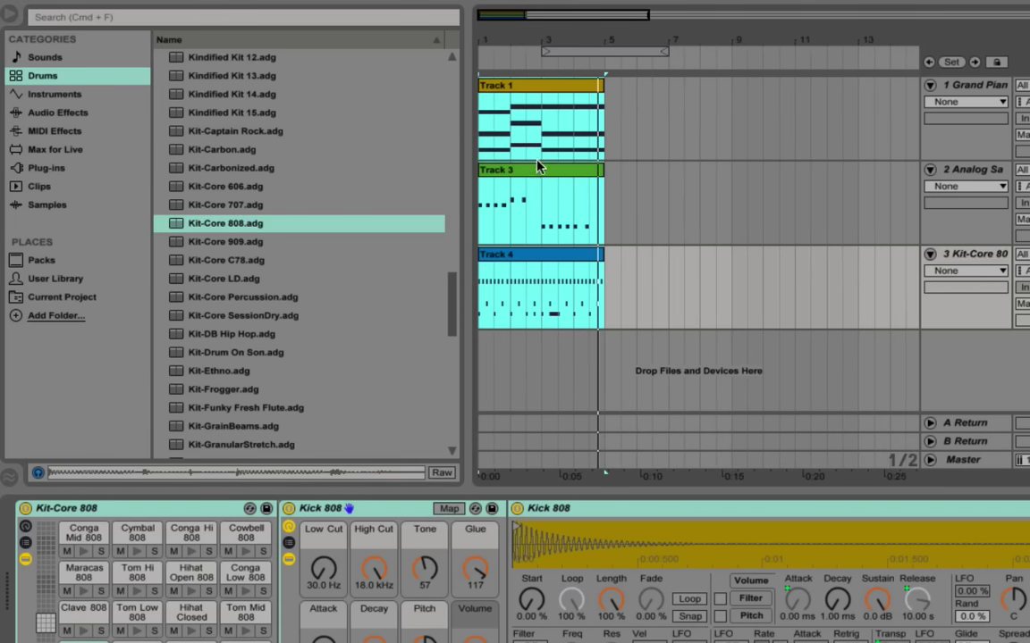
{"action": "left_click", "coordinate": [636, 237]}
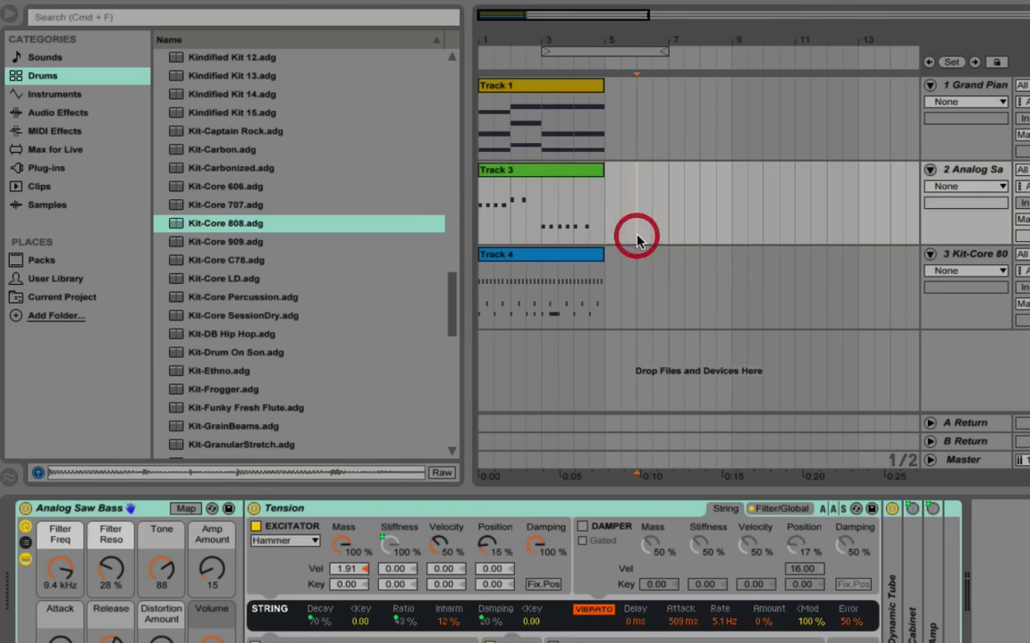
{"action": "double_click", "coordinate": [554, 260]}
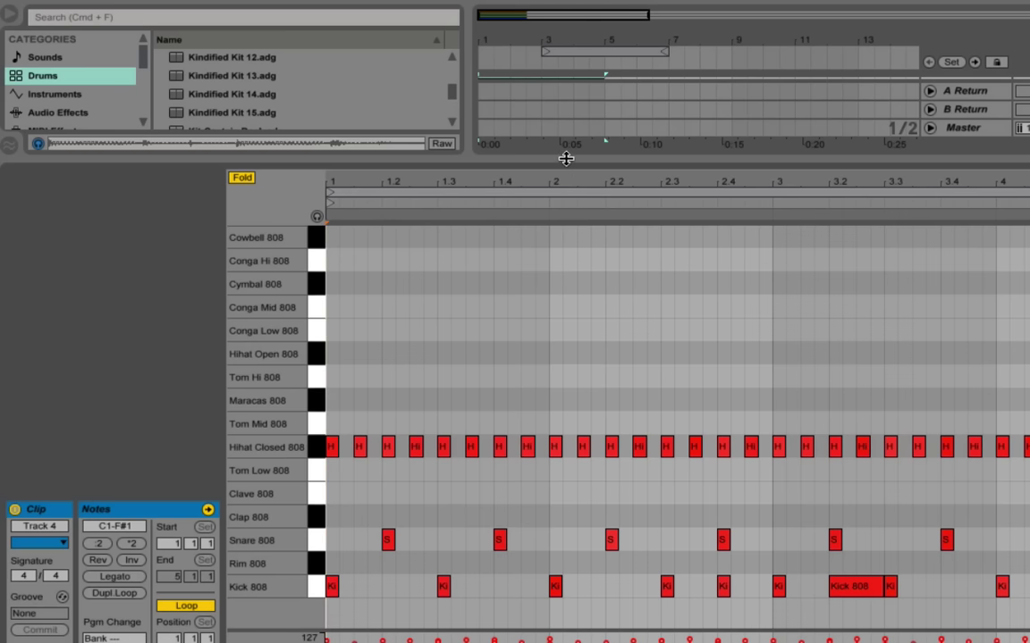
Shrink the detail view and copy the piano, bass and drum clips once to the right.
{"action": "mouse_move", "coordinate": [563, 156]}
{"action": "left_mouse_down"}
{"action": "mouse_move", "coordinate": [564, 188]}
{"action": "mouse_move", "coordinate": [569, 156]}
{"action": "left_mouse_up"}
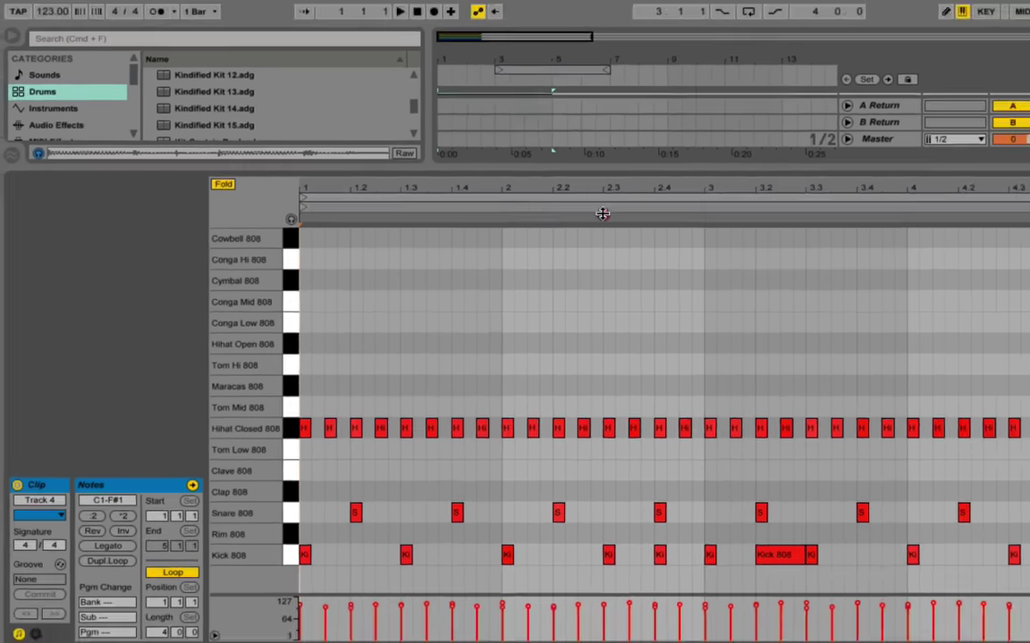
{"action": "left_click_drag", "start_coordinate": [660, 159], "coordinate": [662, 489]}
{"action": "left_click_drag", "start_coordinate": [519, 137], "coordinate": [367, 310]}
{"action": "left_click_drag", "start_coordinate": [436, 268], "coordinate": [560, 259]}
Duplicate all six clips again so each track repeats four times through bar 17.
{"action": "left_click_drag", "start_coordinate": [480, 75], "coordinate": [480, 63]}
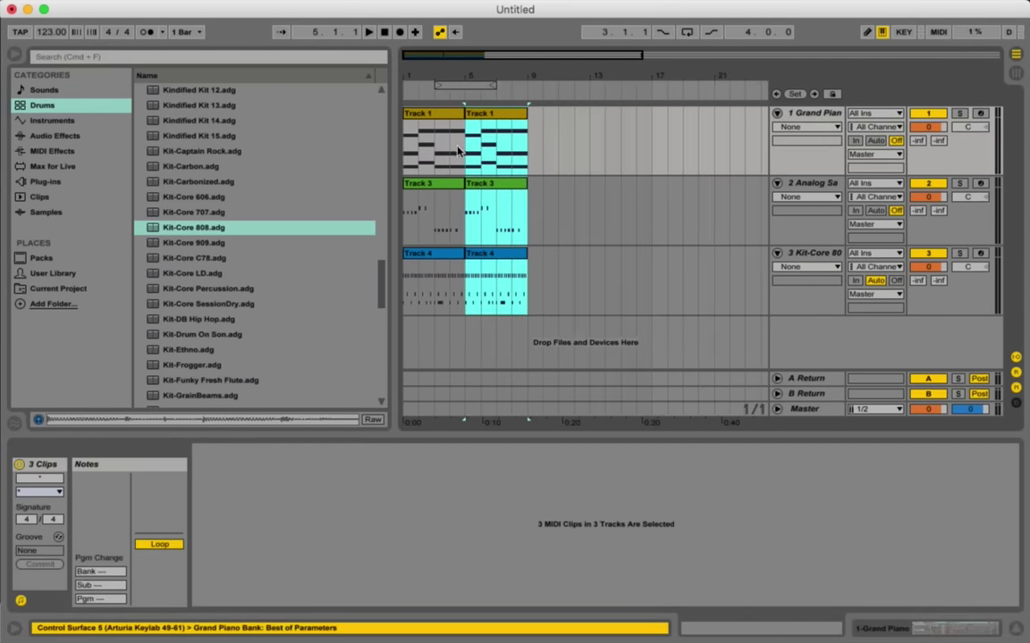
{"action": "left_click", "coordinate": [432, 250], "text": "shift"}
{"action": "left_click_drag", "start_coordinate": [432, 251], "coordinate": [550, 255]}
{"action": "left_click_drag", "start_coordinate": [508, 73], "coordinate": [506, 57]}
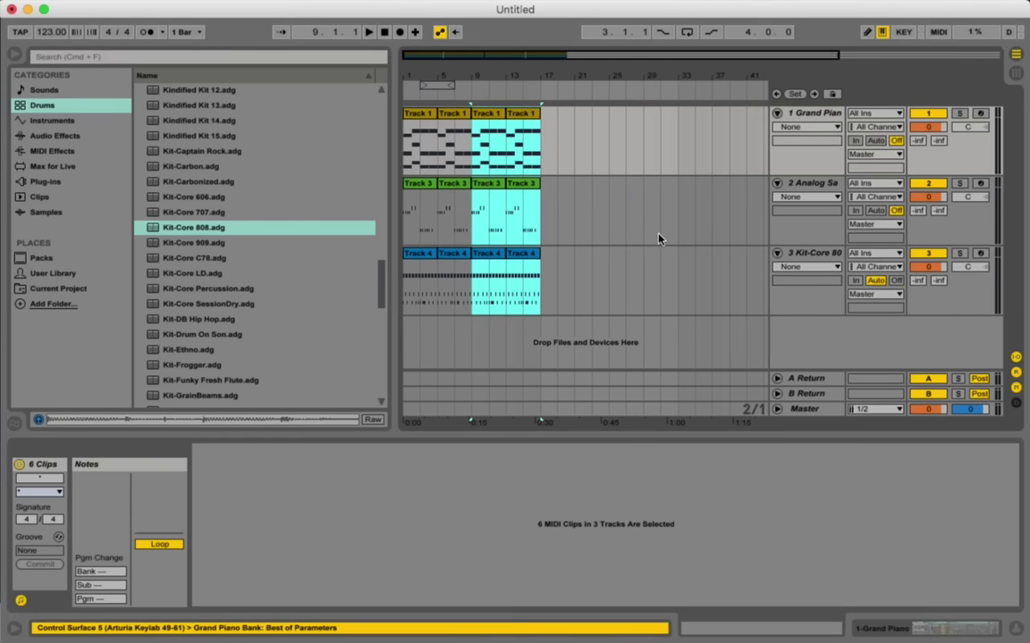